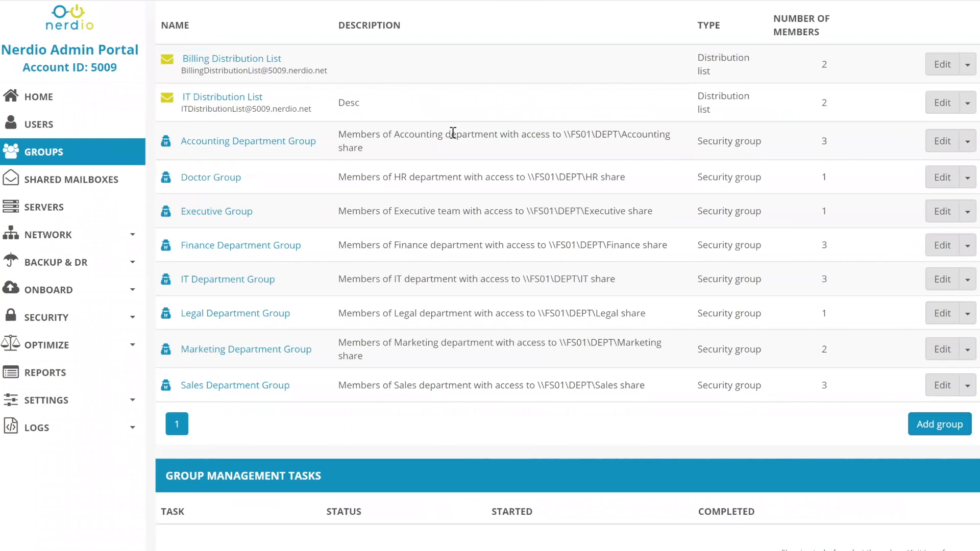
Step: Examine the IT Department Group entry in the groups list, including its description, share path and available actions
{"action": "scroll", "coordinate": [423, 402], "scroll_direction": "up", "scroll_amount": 2}
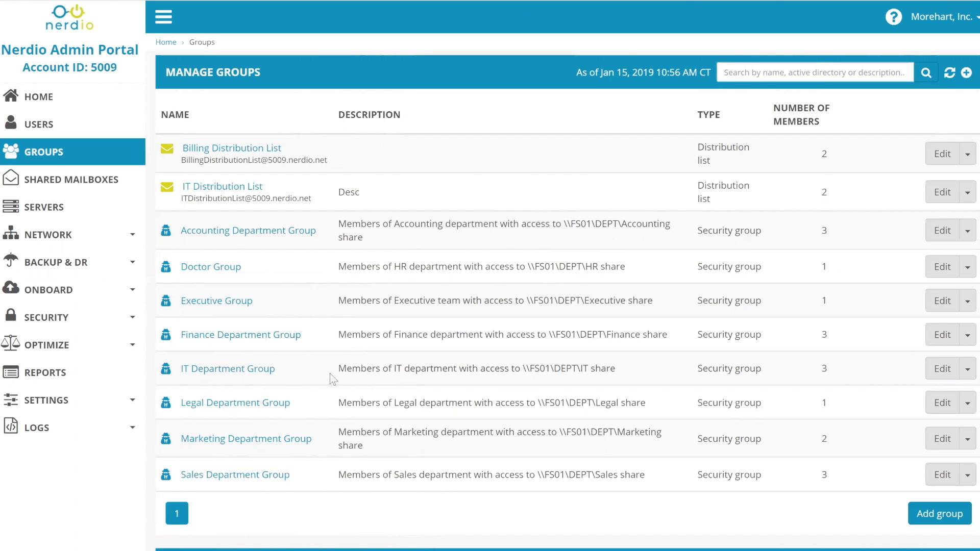
{"action": "left_click_drag", "start_coordinate": [179, 369], "coordinate": [279, 368]}
{"action": "left_click_drag", "start_coordinate": [173, 146], "coordinate": [180, 378]}
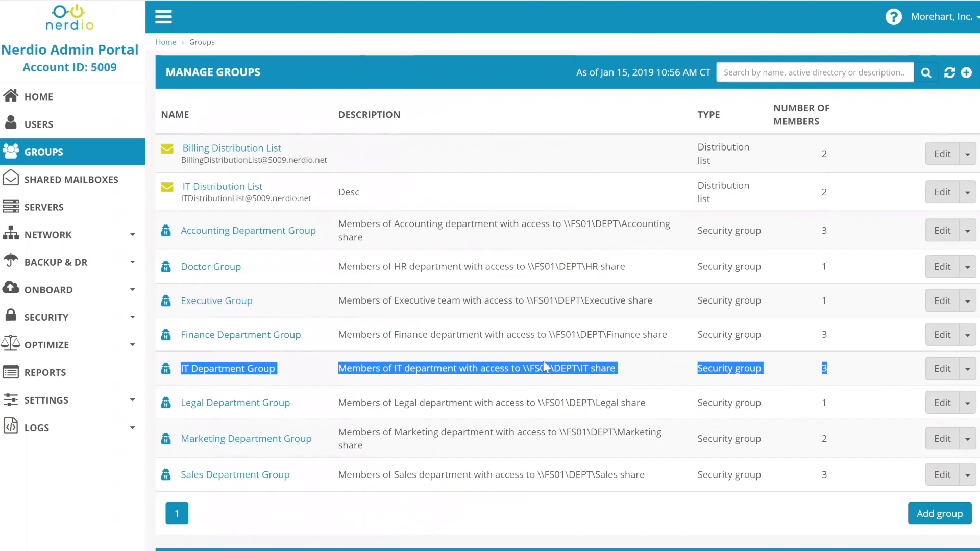
{"action": "left_click", "coordinate": [582, 370]}
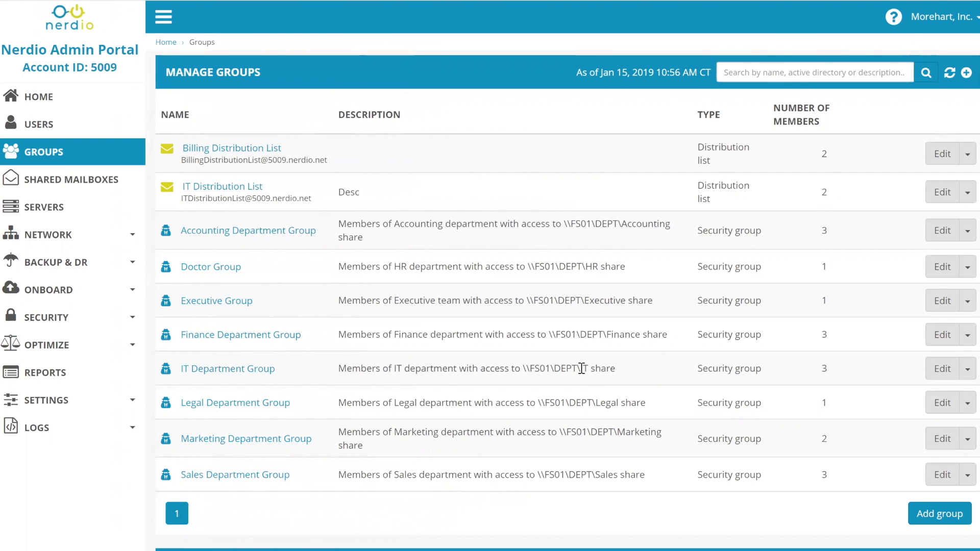
{"action": "left_click_drag", "start_coordinate": [581, 368], "coordinate": [615, 368]}
{"action": "left_click", "coordinate": [359, 381]}
{"action": "left_click_drag", "start_coordinate": [339, 368], "coordinate": [364, 368]}
{"action": "left_click", "coordinate": [968, 369]}
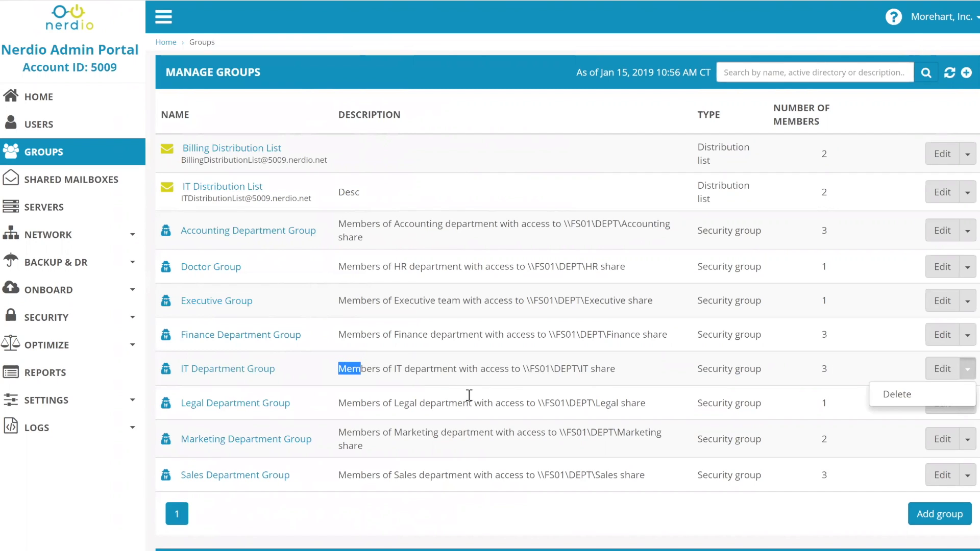
{"action": "left_click", "coordinate": [403, 377]}
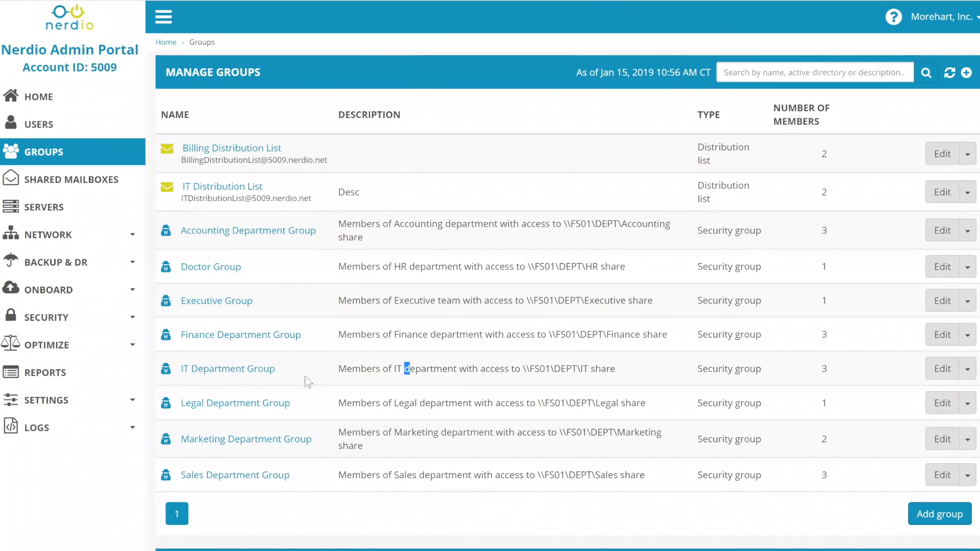
{"action": "left_click", "coordinate": [256, 379]}
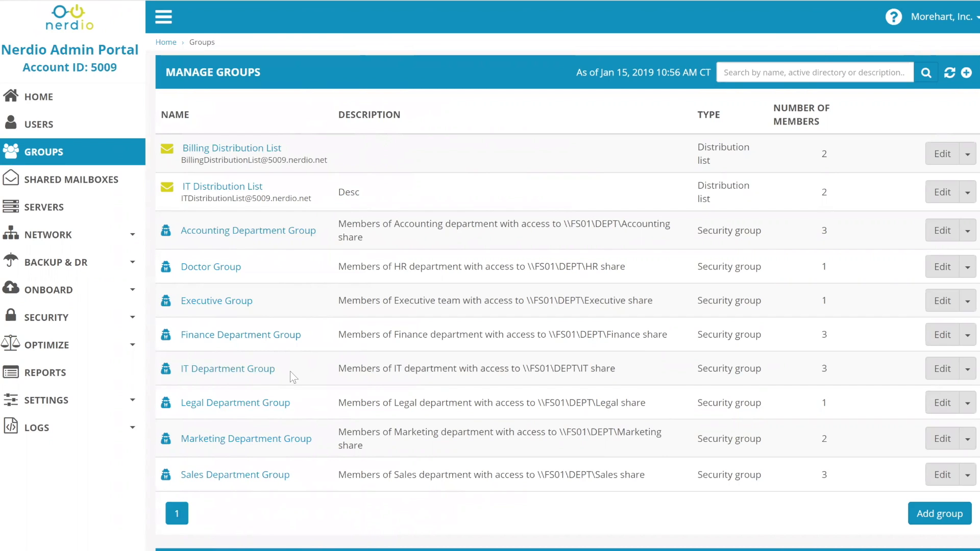
{"action": "left_click_drag", "start_coordinate": [287, 373], "coordinate": [186, 382]}
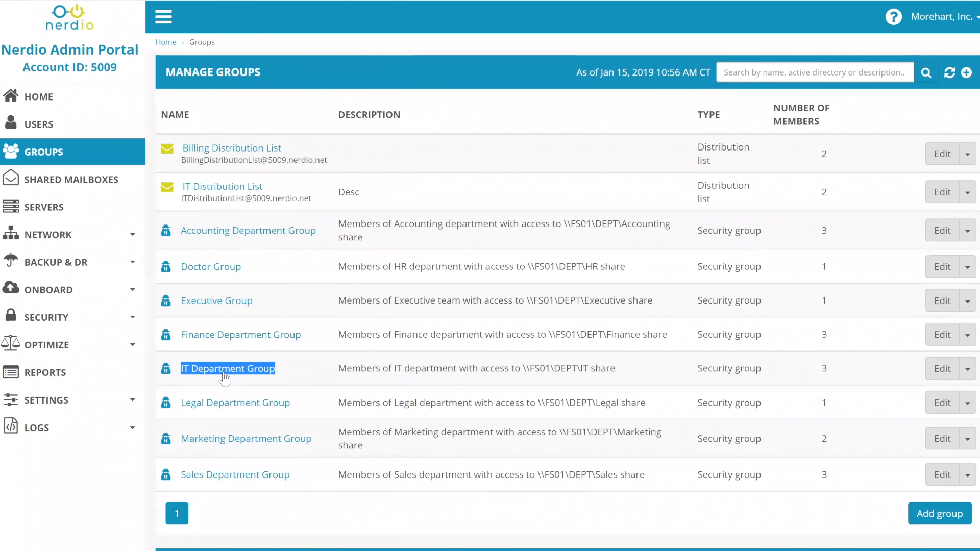
{"action": "left_click", "coordinate": [312, 351]}
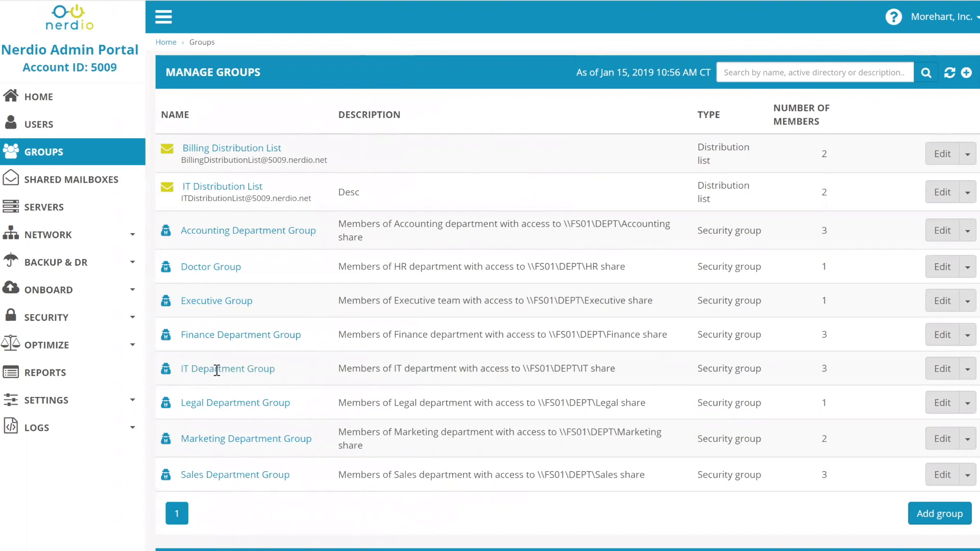
{"action": "left_click_drag", "start_coordinate": [180, 369], "coordinate": [279, 368]}
{"action": "left_click", "coordinate": [302, 377]}
Step: Start a new group and set its type to Security group
{"action": "left_click", "coordinate": [933, 506]}
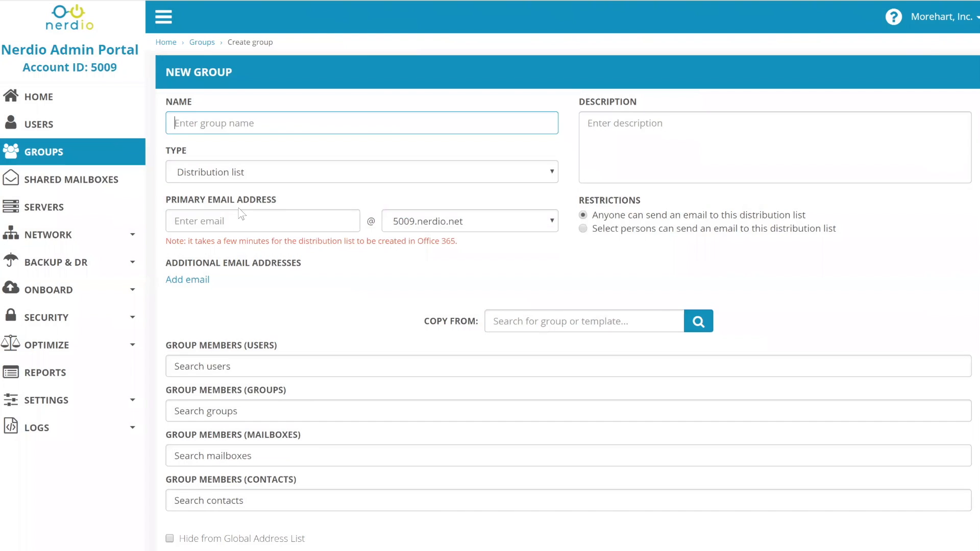
{"action": "left_click", "coordinate": [261, 172]}
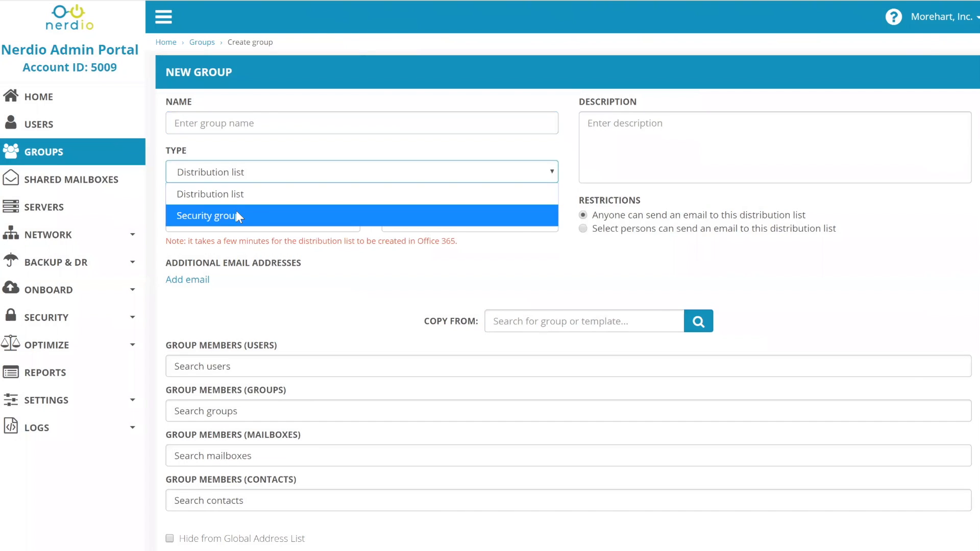
{"action": "left_click", "coordinate": [237, 214]}
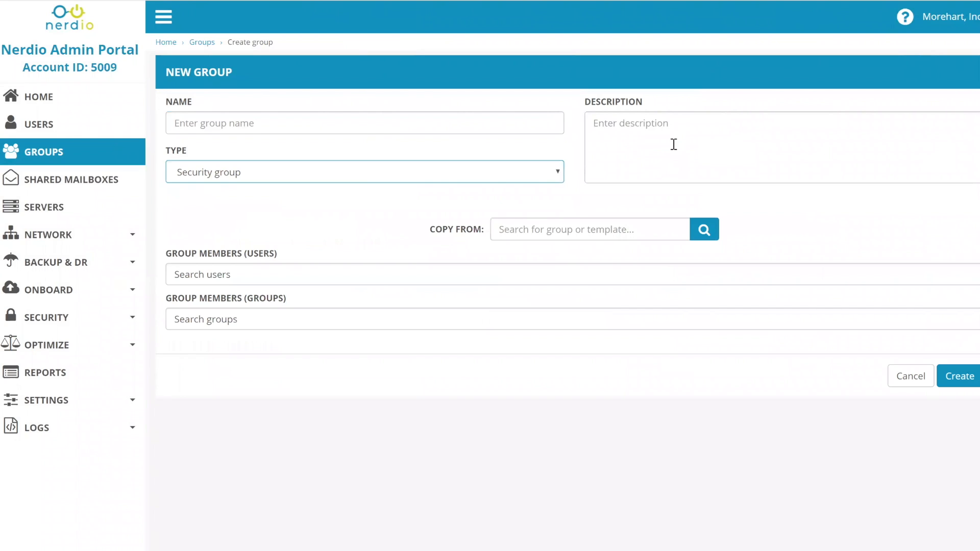
{"action": "left_click", "coordinate": [435, 126]}
{"action": "left_click", "coordinate": [643, 140]}
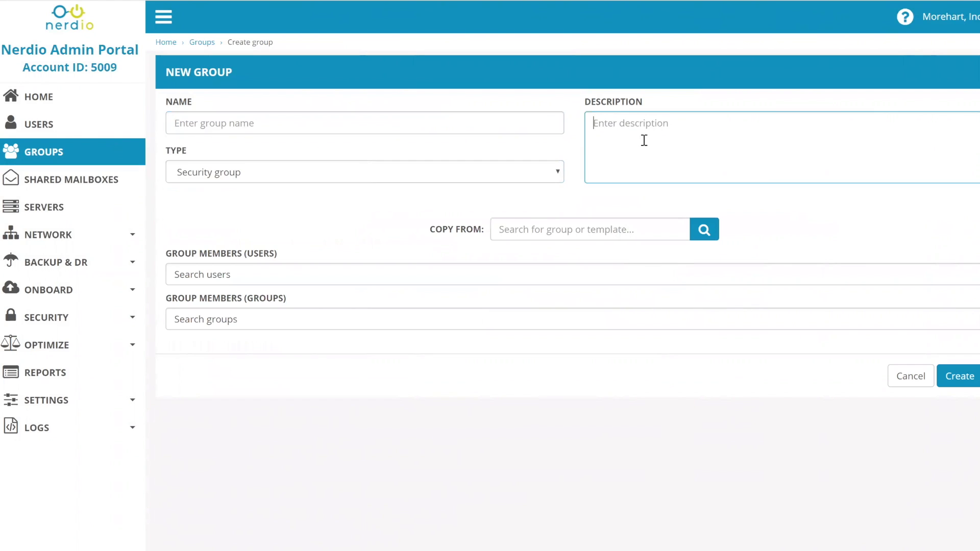
Step: Add a user and the Executive Group as members, with IT Department Group as the copy source, and discard the new security group
{"action": "left_click", "coordinate": [280, 275]}
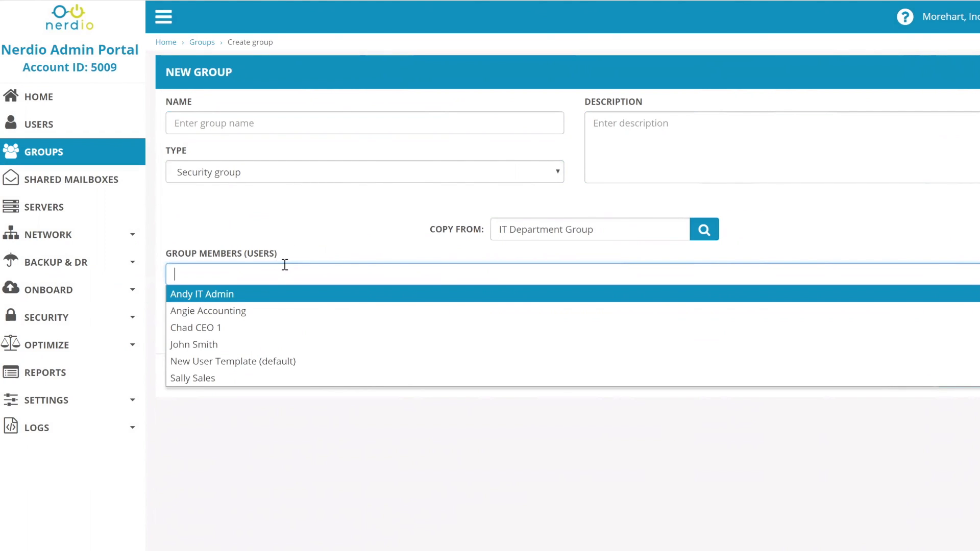
{"action": "type", "text": "smi"}
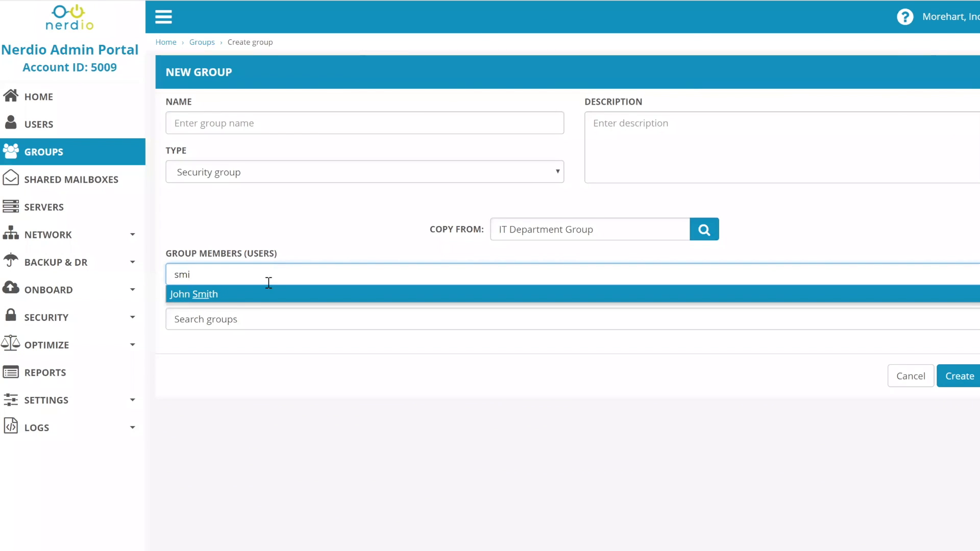
{"action": "left_click", "coordinate": [227, 297]}
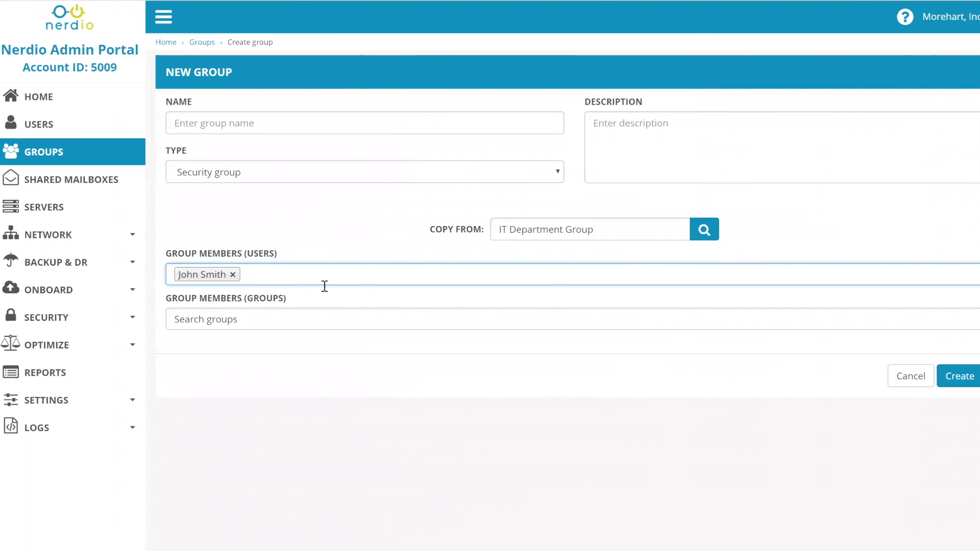
{"action": "left_click", "coordinate": [285, 314]}
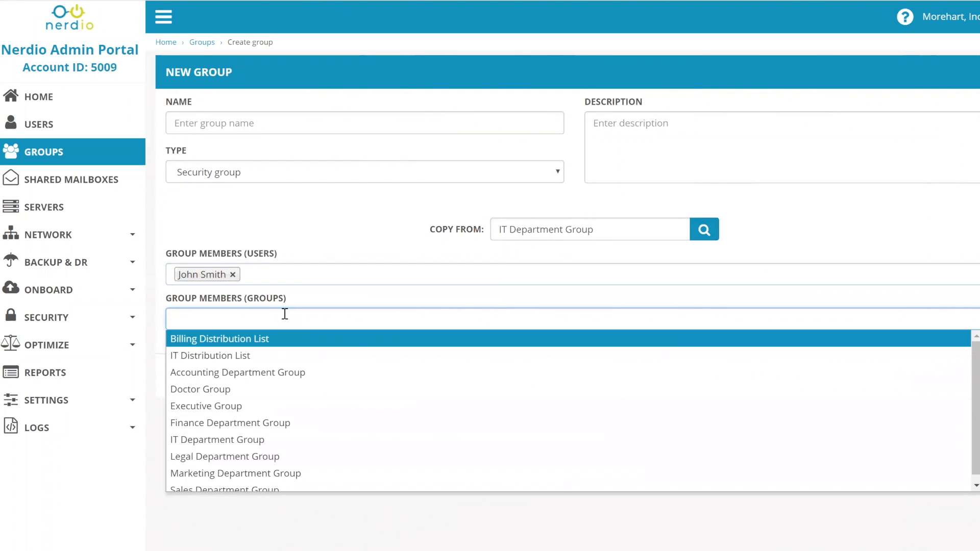
{"action": "left_click", "coordinate": [267, 409]}
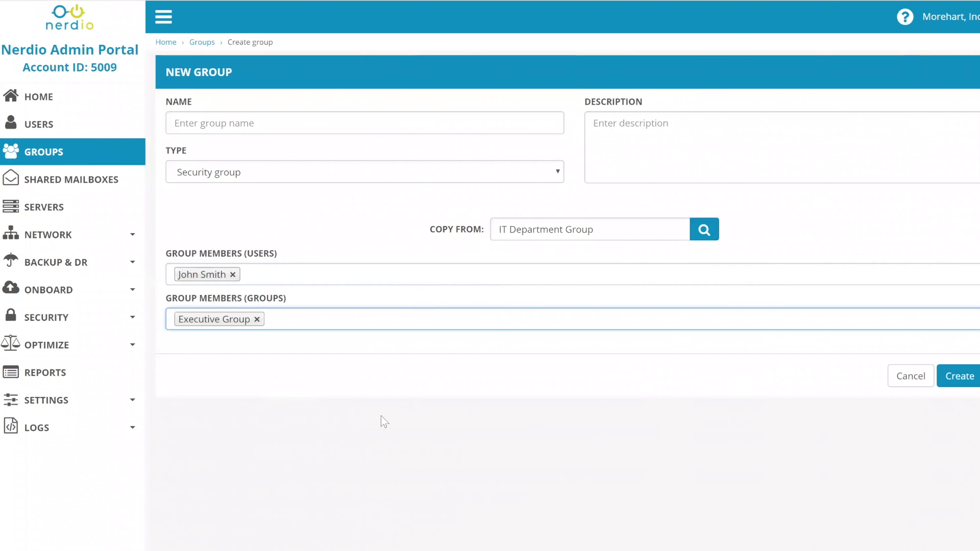
{"action": "left_click", "coordinate": [911, 376]}
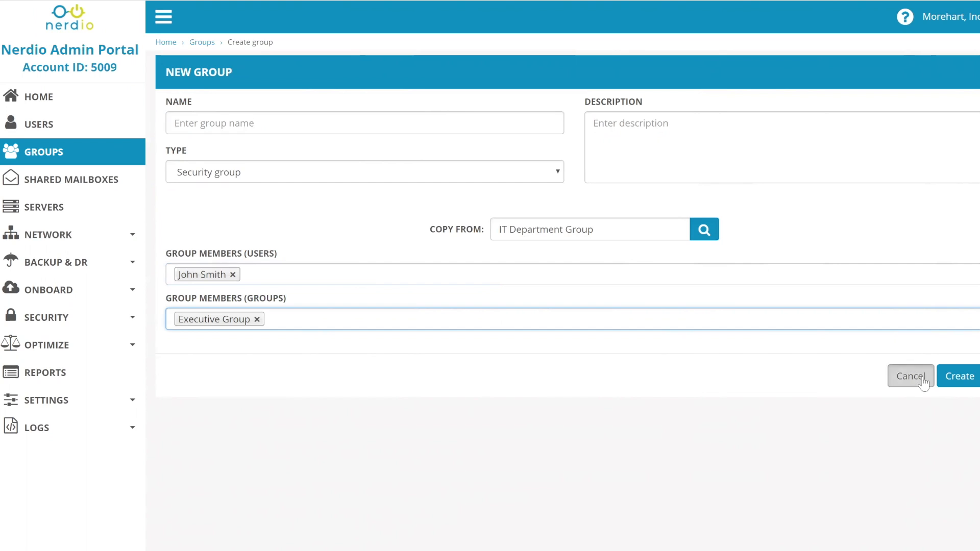
Step: Open the Accounting Department Group for editing, examine its settings and members, and close it without saving
{"action": "left_click", "coordinate": [968, 231]}
{"action": "left_click", "coordinate": [888, 255]}
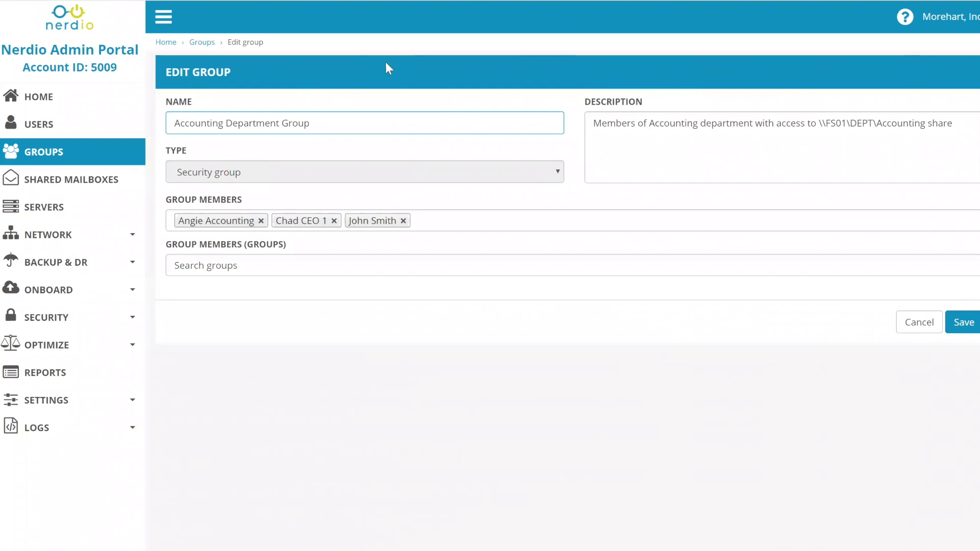
{"action": "left_click", "coordinate": [919, 323]}
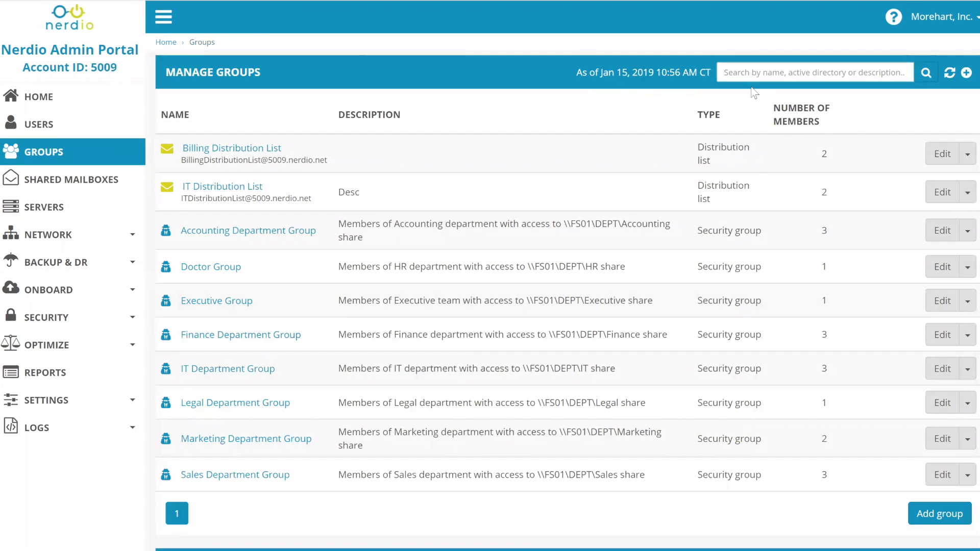
Step: Start another new group of type Distribution list and name it Test
{"action": "left_click", "coordinate": [933, 512]}
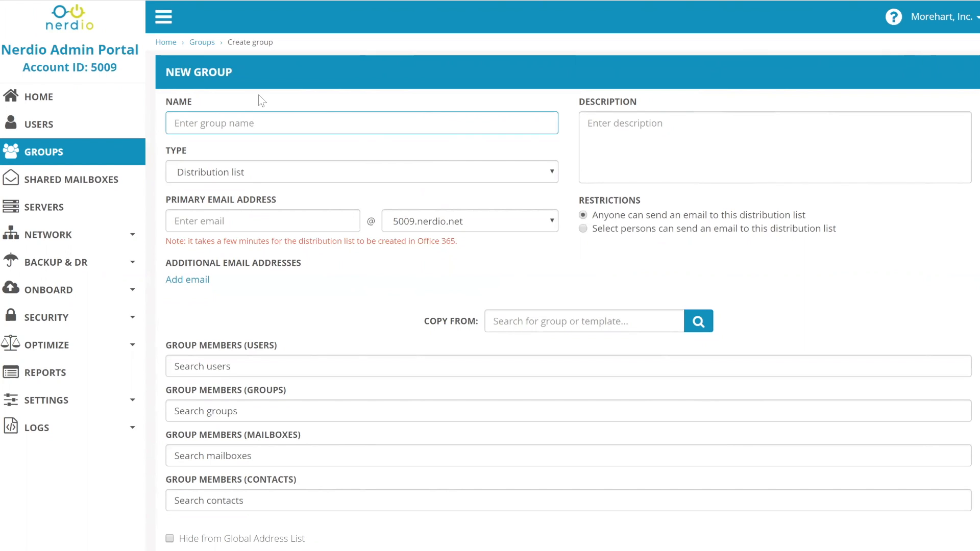
{"action": "type", "text": "Test"}
{"action": "left_click", "coordinate": [610, 130]}
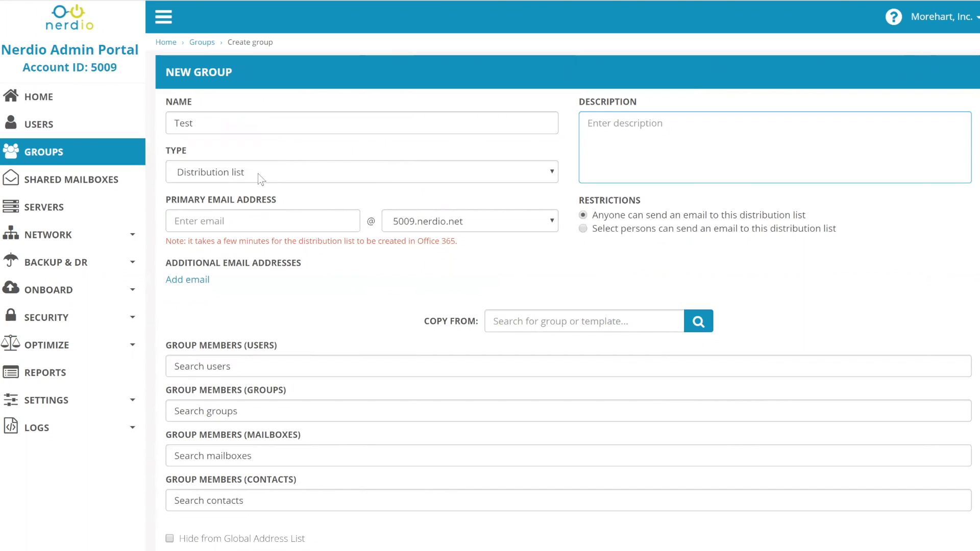
Step: Set the primary email address by selecting the domain that begins with test and entering test as the mailbox name
{"action": "left_click", "coordinate": [266, 222]}
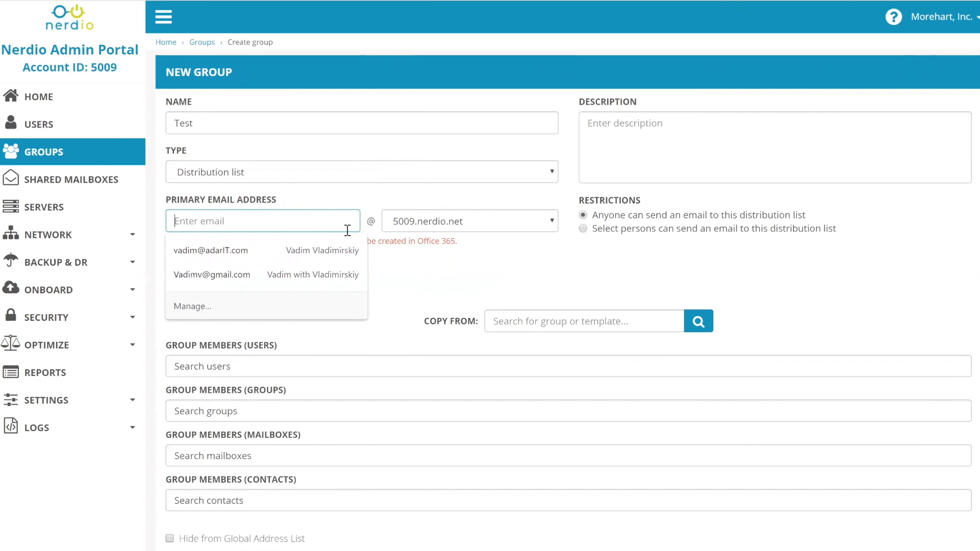
{"action": "left_click", "coordinate": [411, 226]}
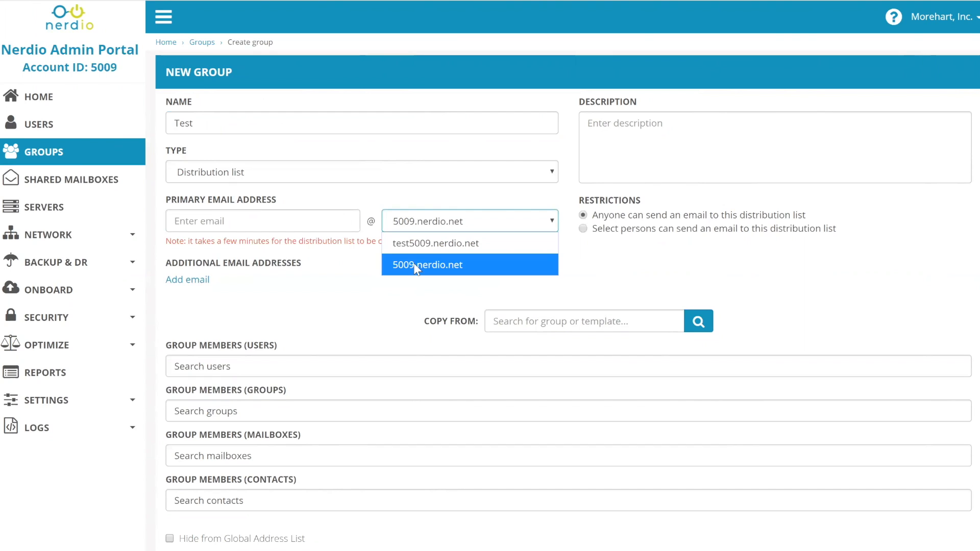
{"action": "left_click", "coordinate": [414, 264]}
{"action": "left_click", "coordinate": [415, 223]}
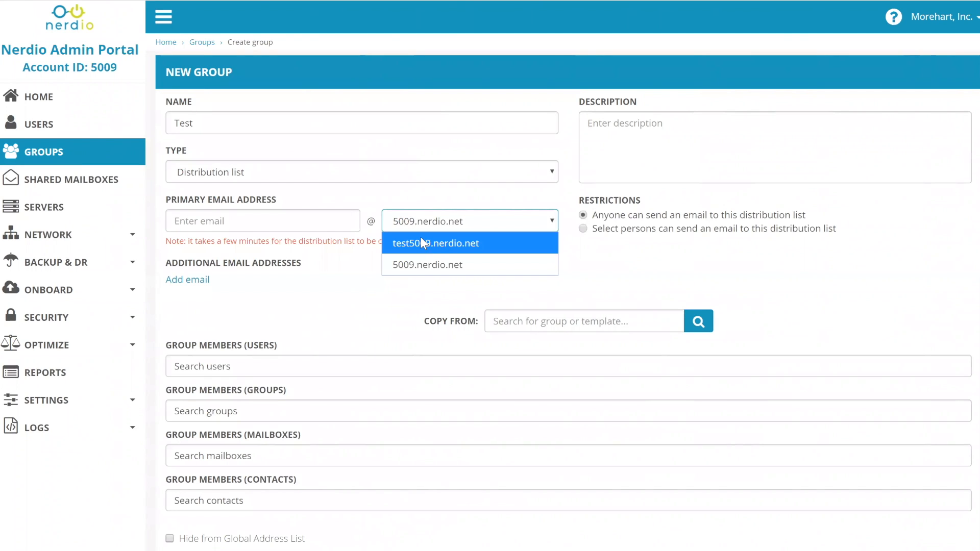
{"action": "left_click", "coordinate": [419, 238]}
{"action": "left_click", "coordinate": [312, 218]}
{"action": "type", "text": "te"}
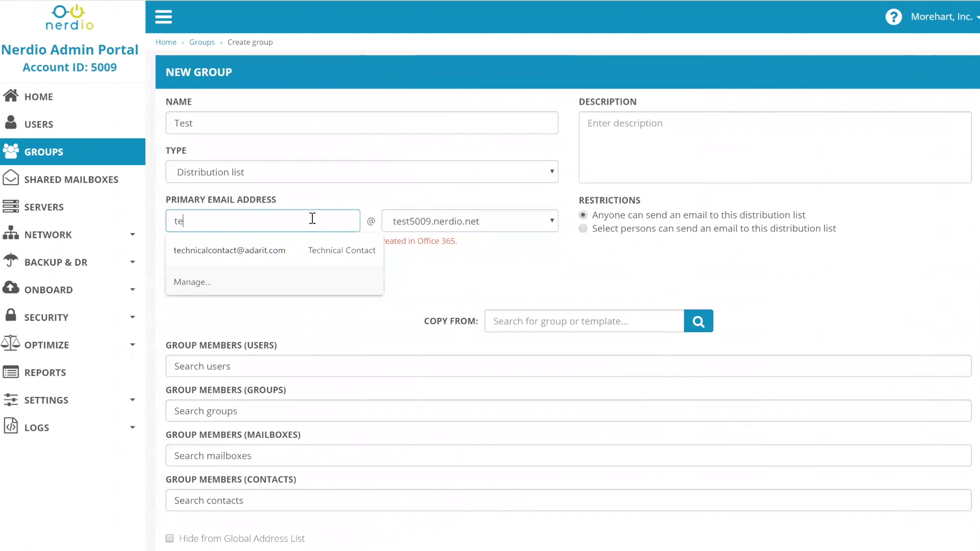
{"action": "type", "text": "st"}
{"action": "left_click", "coordinate": [220, 298]}
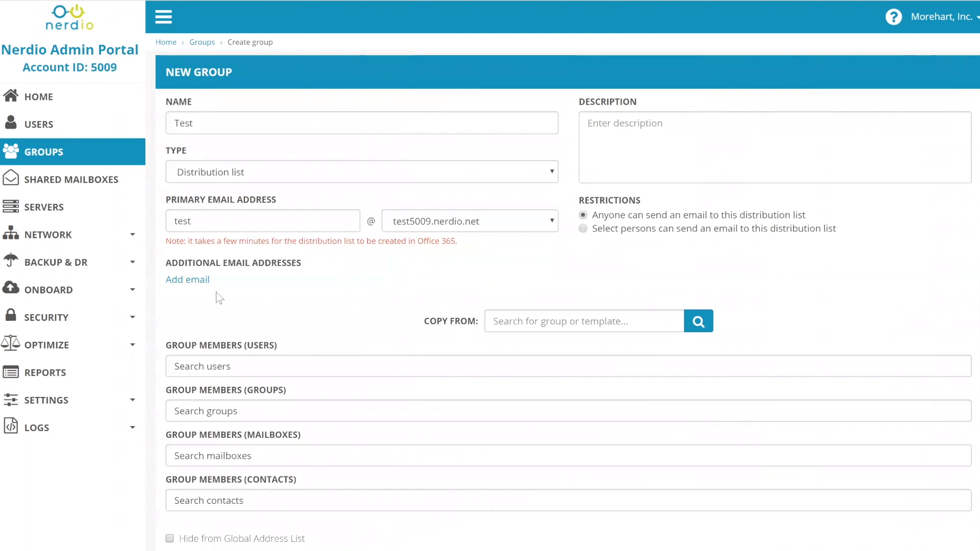
Step: Add an additional email address with the mailbox name test2, and set IT Distribution List as the group to copy from
{"action": "left_click", "coordinate": [198, 281]}
{"action": "left_click", "coordinate": [252, 285]}
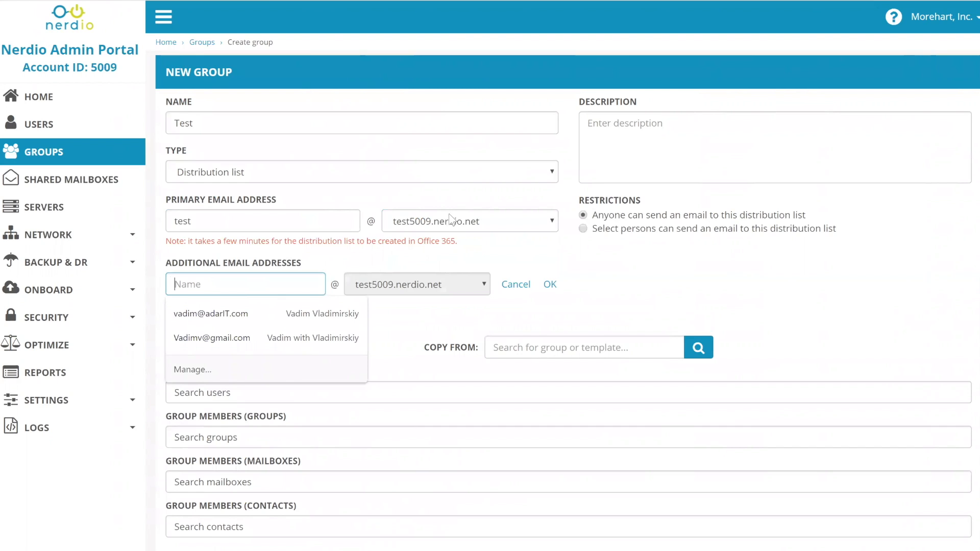
{"action": "type", "text": "test2"}
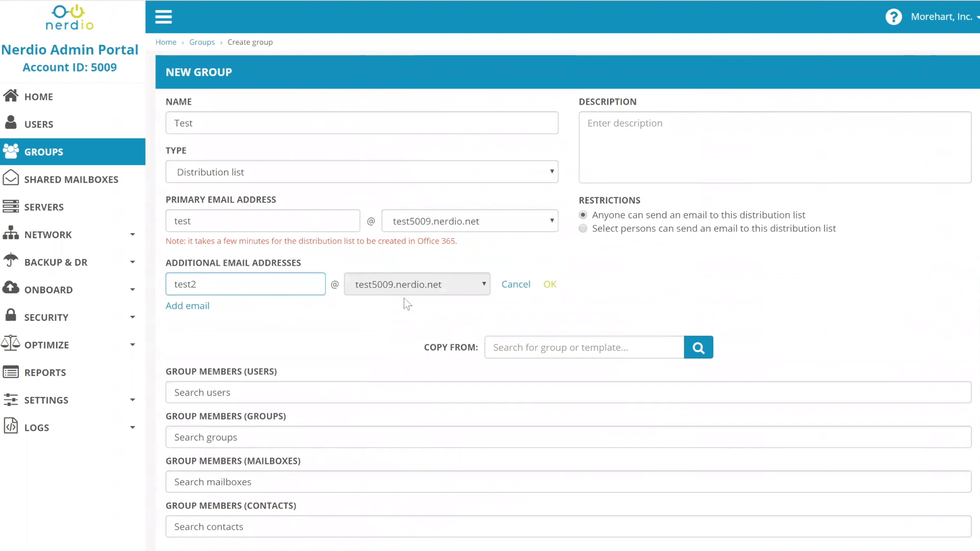
{"action": "left_click", "coordinate": [550, 284]}
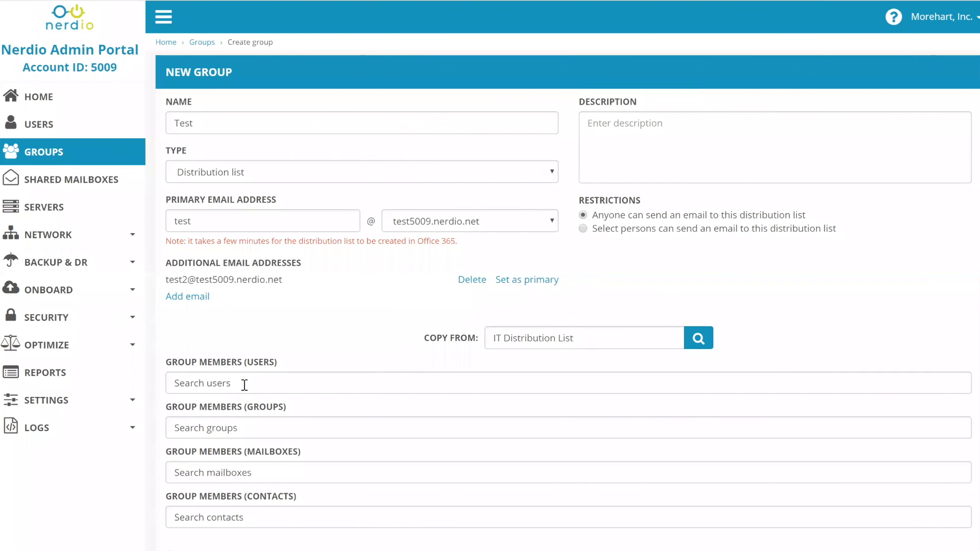
Step: Examine which users, groups and mailboxes can be chosen as members of the new distribution list, without adding any
{"action": "left_click", "coordinate": [245, 385]}
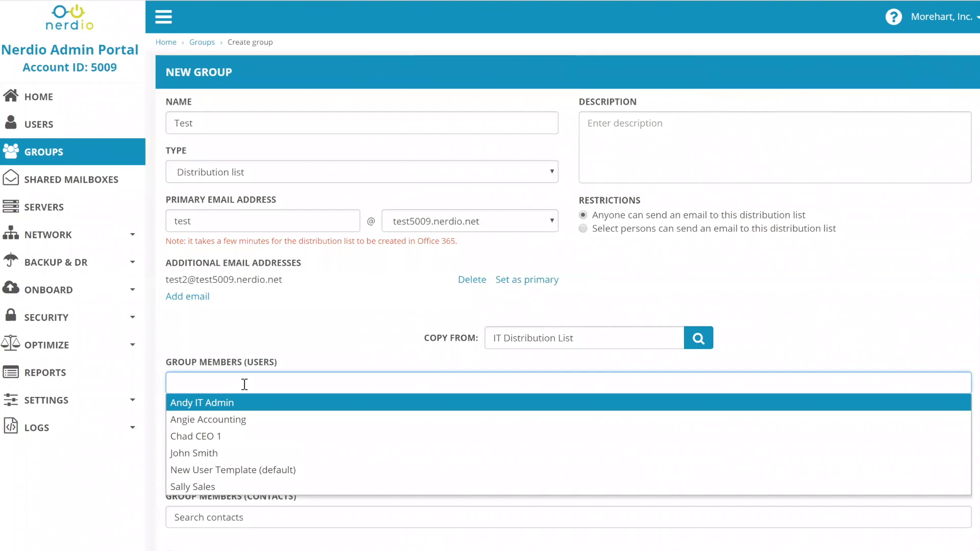
{"action": "left_click", "coordinate": [271, 338]}
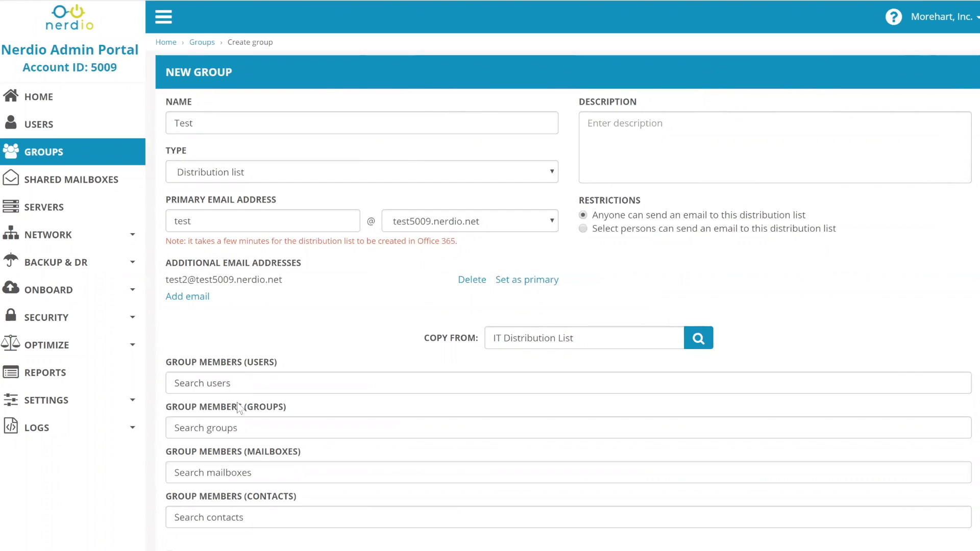
{"action": "left_click", "coordinate": [229, 430]}
{"action": "left_click", "coordinate": [257, 382]}
{"action": "key", "text": "Down"}
{"action": "key", "text": "Down"}
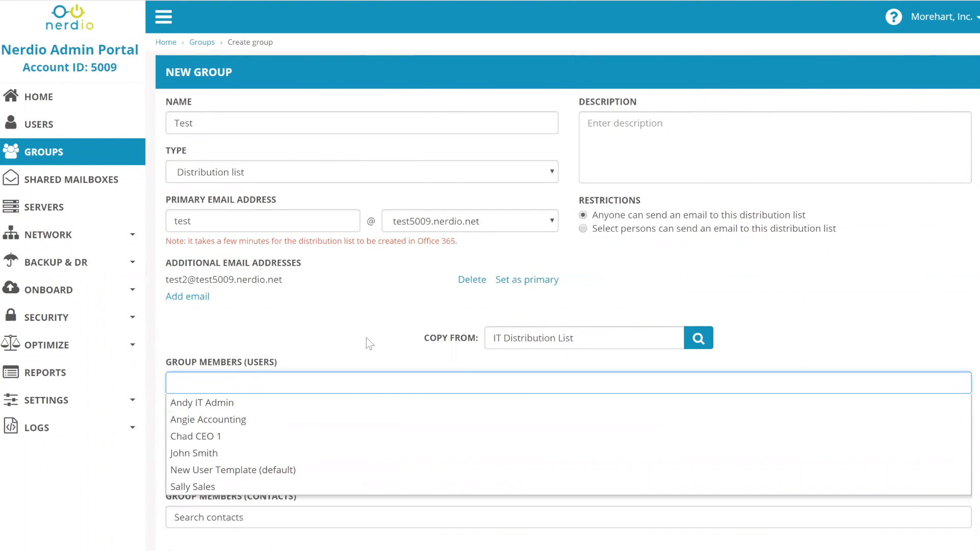
{"action": "key", "text": "Escape"}
{"action": "left_click", "coordinate": [262, 478]}
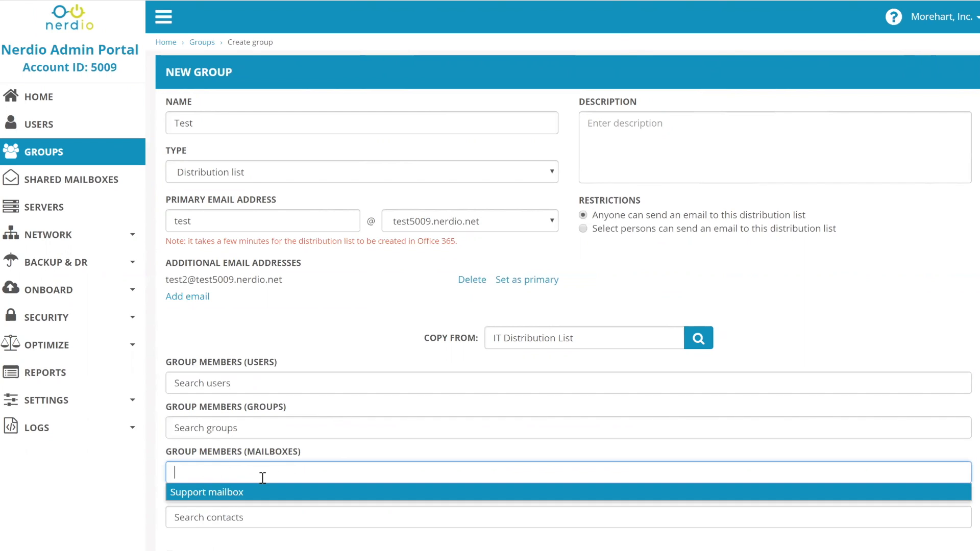
{"action": "left_click", "coordinate": [283, 458]}
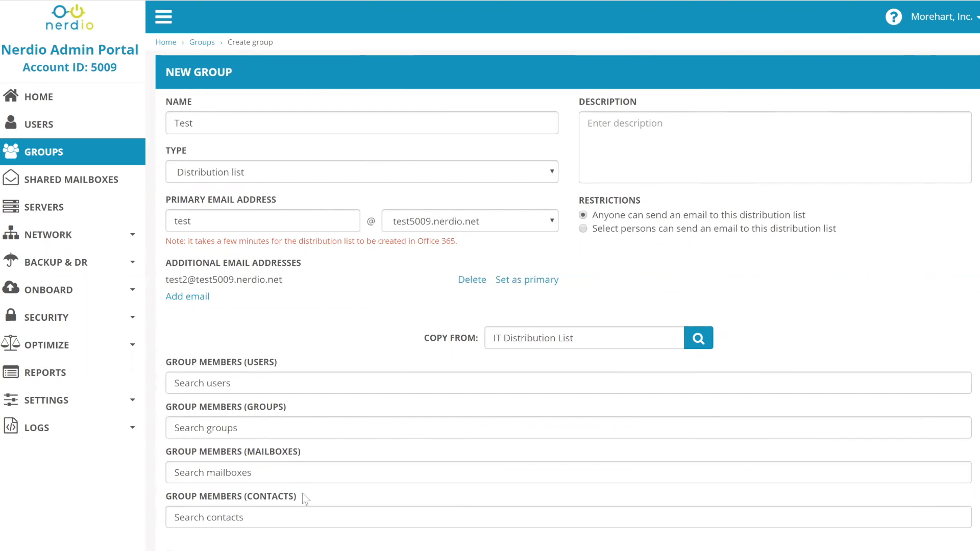
Step: Examine which contacts can be chosen as members of the new distribution list, without adding any
{"action": "scroll", "coordinate": [302, 474], "scroll_direction": "down", "scroll_amount": 1}
{"action": "left_click", "coordinate": [245, 455]}
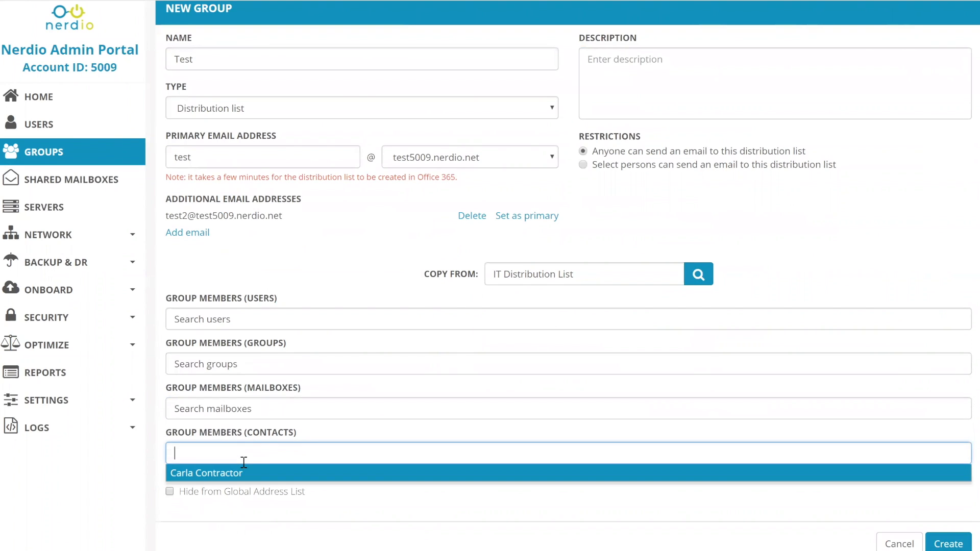
{"action": "left_click", "coordinate": [269, 432]}
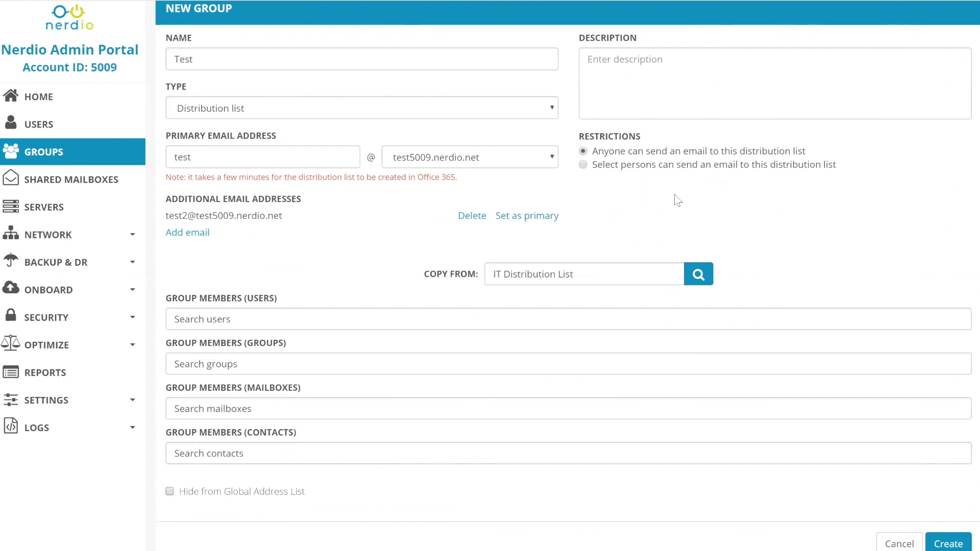
Step: Restrict the distribution list to select senders, trying the authenticated senders requirement and the Everyone on distribution list option
{"action": "scroll", "coordinate": [637, 233], "scroll_direction": "up", "scroll_amount": 2}
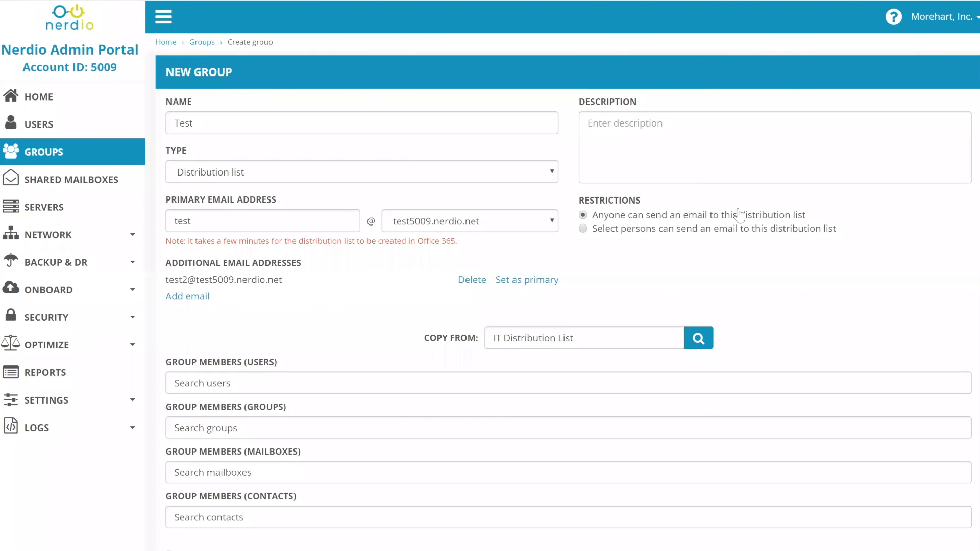
{"action": "left_click_drag", "start_coordinate": [811, 222], "coordinate": [597, 220]}
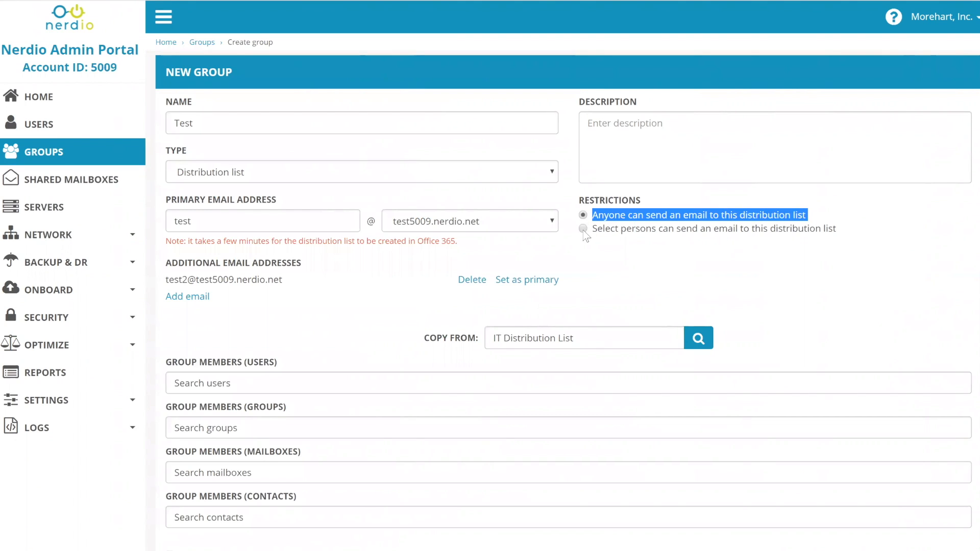
{"action": "left_click", "coordinate": [584, 228]}
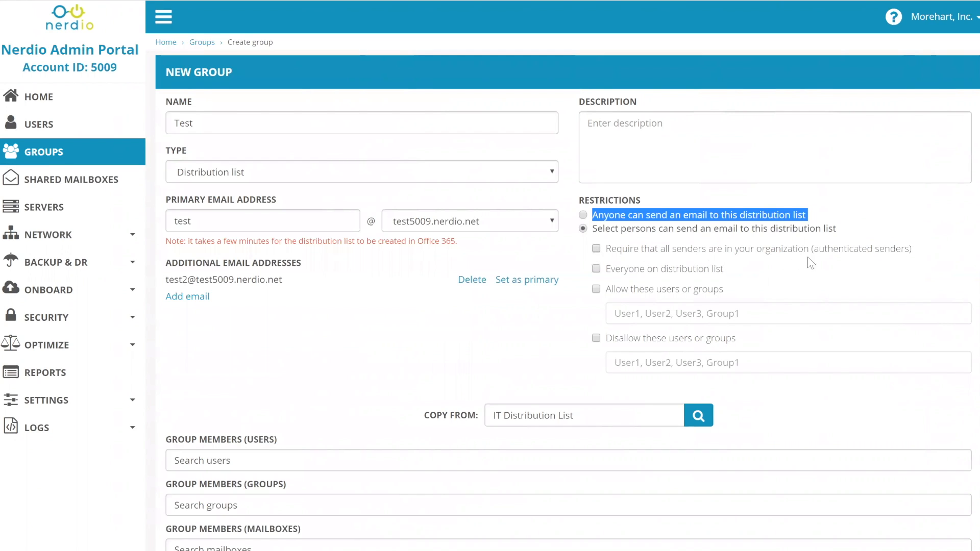
{"action": "left_click", "coordinate": [597, 249]}
{"action": "left_click_drag", "start_coordinate": [725, 276], "coordinate": [606, 279]}
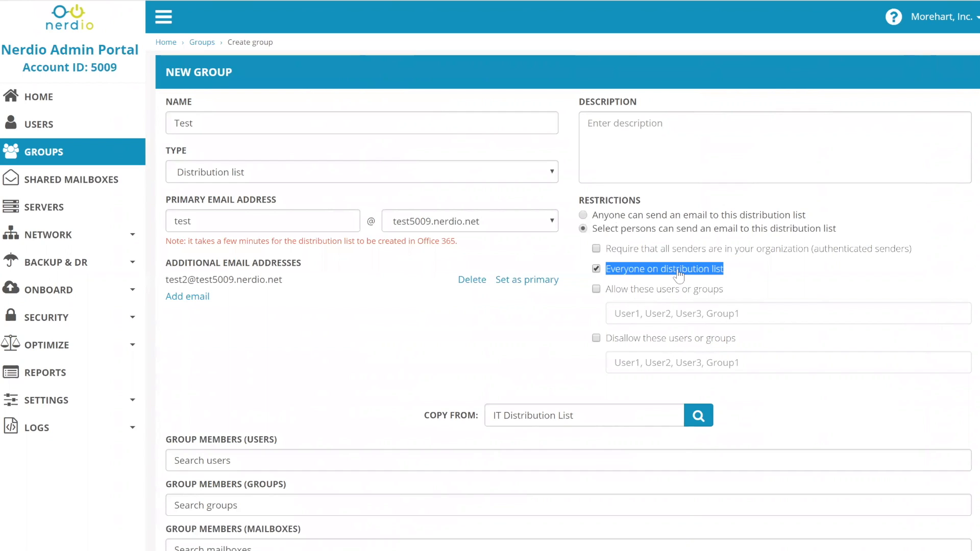
Step: Enable both the allow and disallow restrictions for specific users or groups, viewing the choices for each without picking any
{"action": "left_click", "coordinate": [596, 290]}
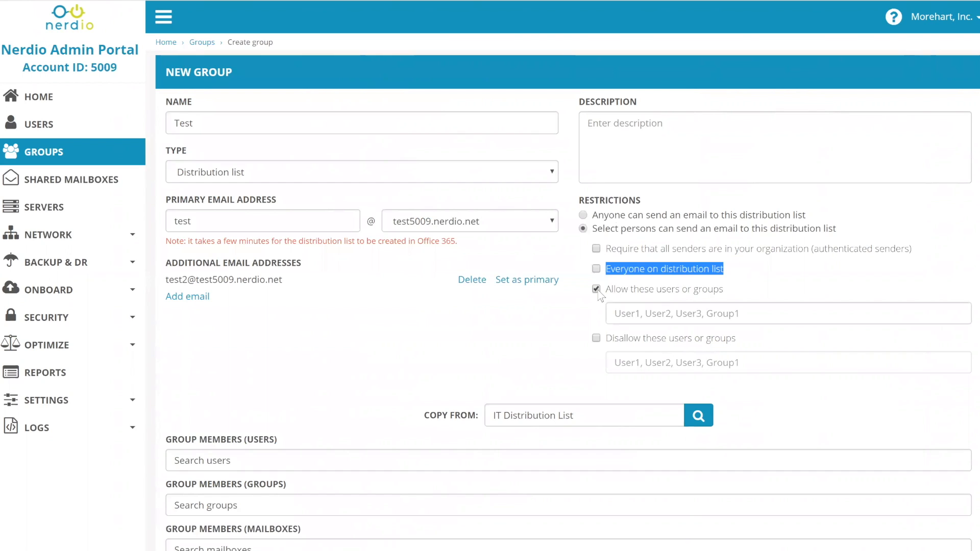
{"action": "left_click", "coordinate": [649, 313]}
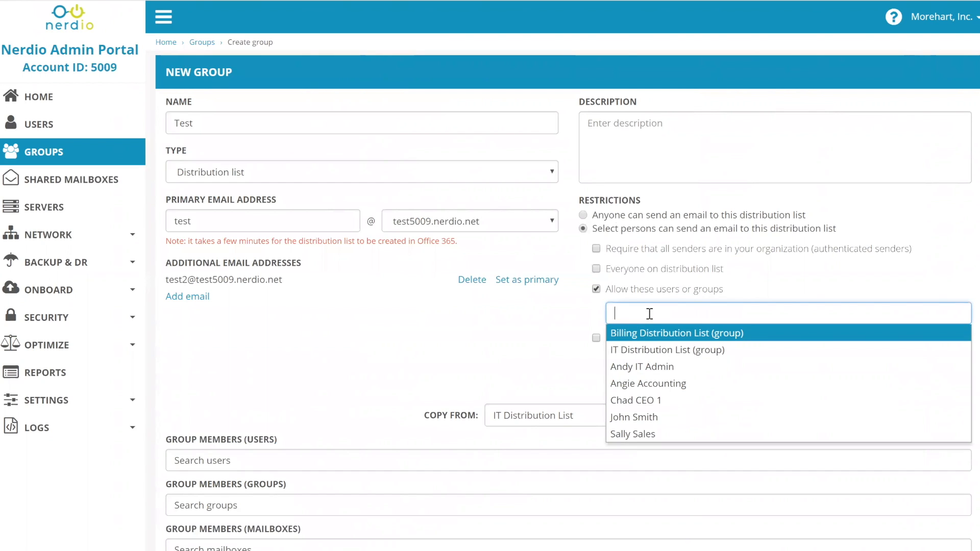
{"action": "left_click", "coordinate": [574, 351]}
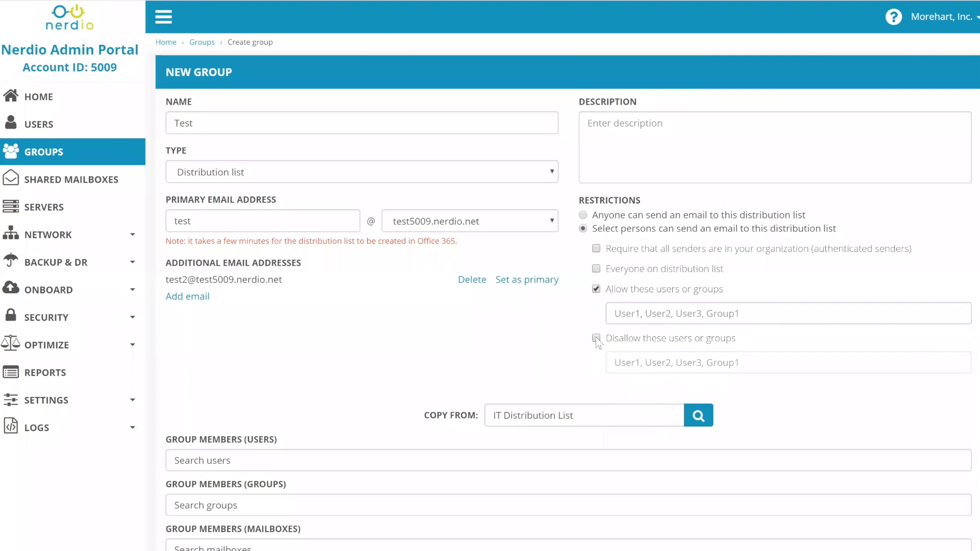
{"action": "left_click", "coordinate": [595, 338]}
{"action": "left_click", "coordinate": [637, 357]}
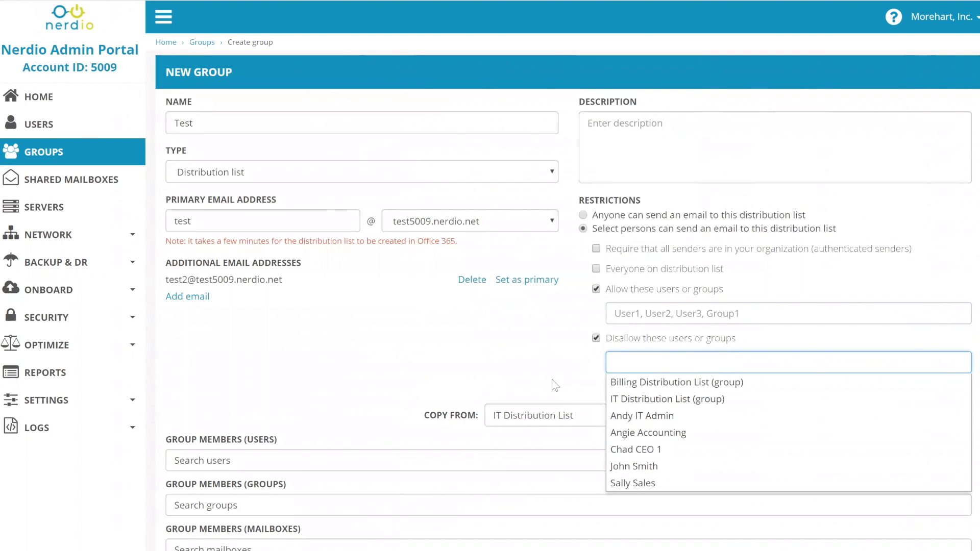
{"action": "left_click", "coordinate": [615, 330]}
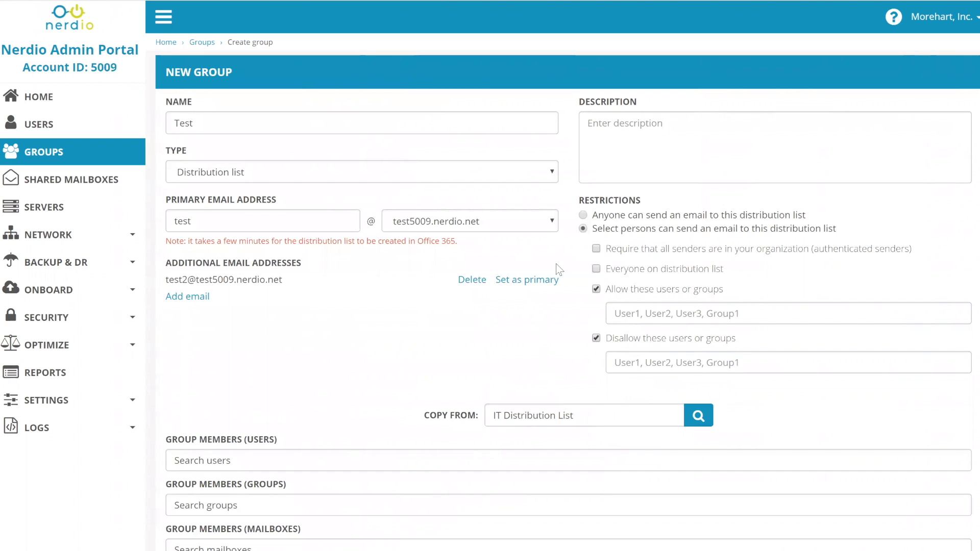
Step: Abandon the new distribution list without creating it and go back over the list of existing groups
{"action": "scroll", "coordinate": [398, 319], "scroll_direction": "down", "scroll_amount": 3}
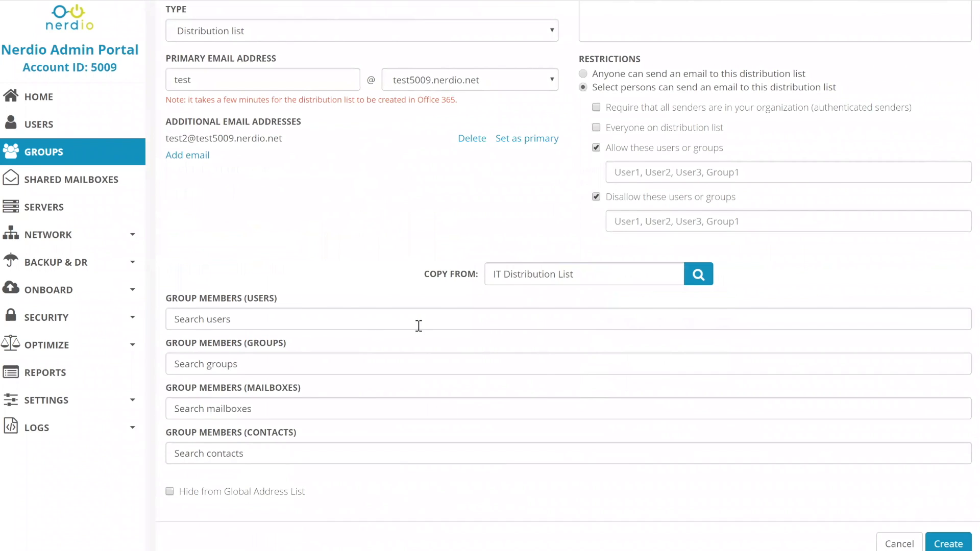
{"action": "scroll", "coordinate": [418, 326], "scroll_direction": "up", "scroll_amount": 3}
{"action": "scroll", "coordinate": [914, 186], "scroll_direction": "down", "scroll_amount": 3}
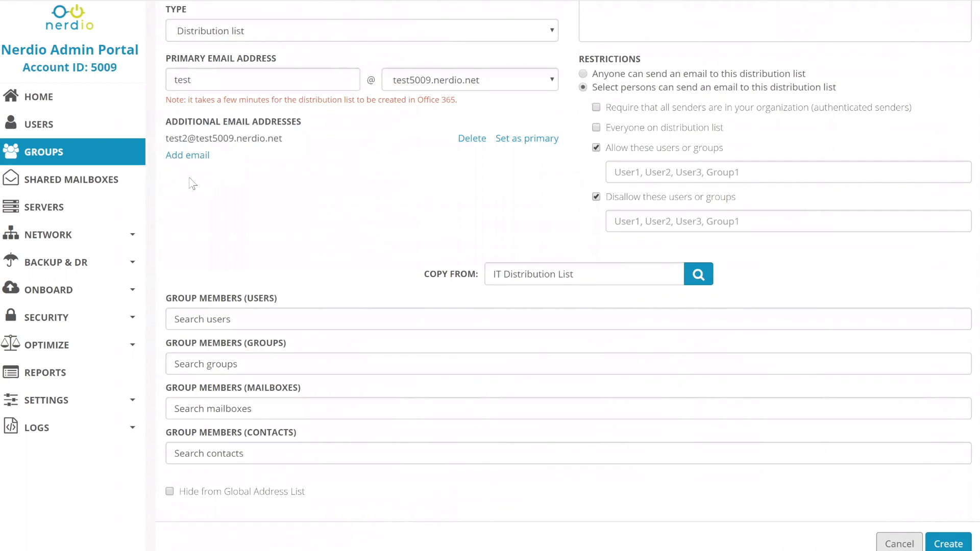
{"action": "left_click", "coordinate": [107, 159]}
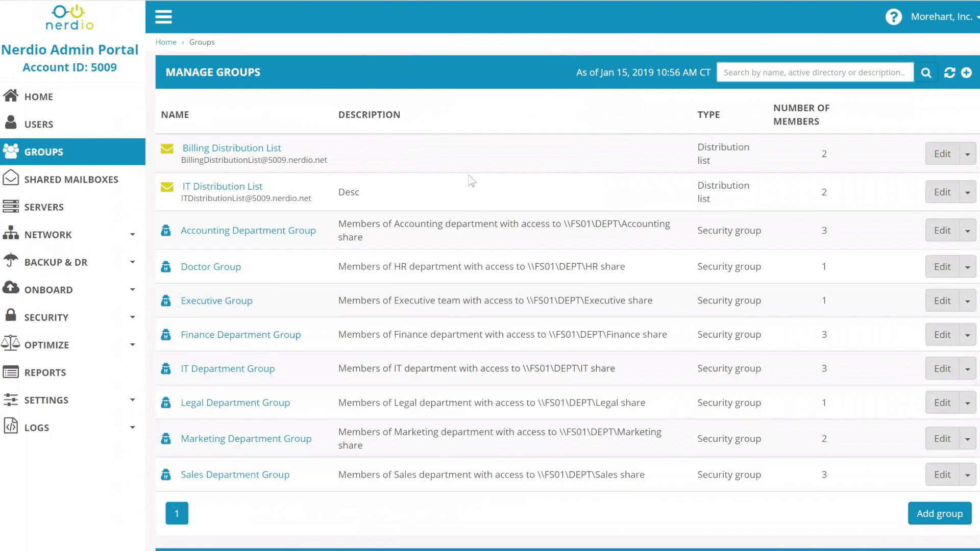
{"action": "scroll", "coordinate": [471, 180], "scroll_direction": "down", "scroll_amount": 1}
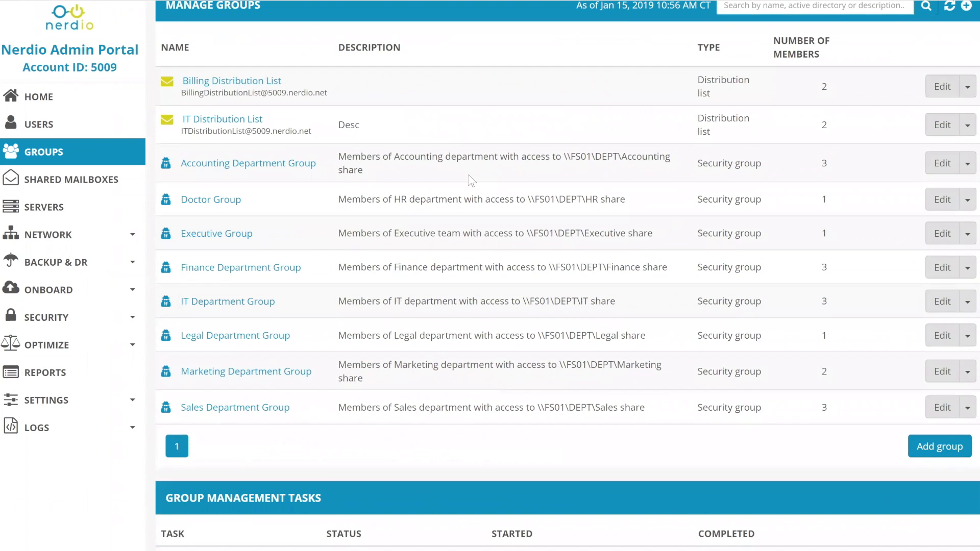
{"action": "scroll", "coordinate": [467, 184], "scroll_direction": "up", "scroll_amount": 1}
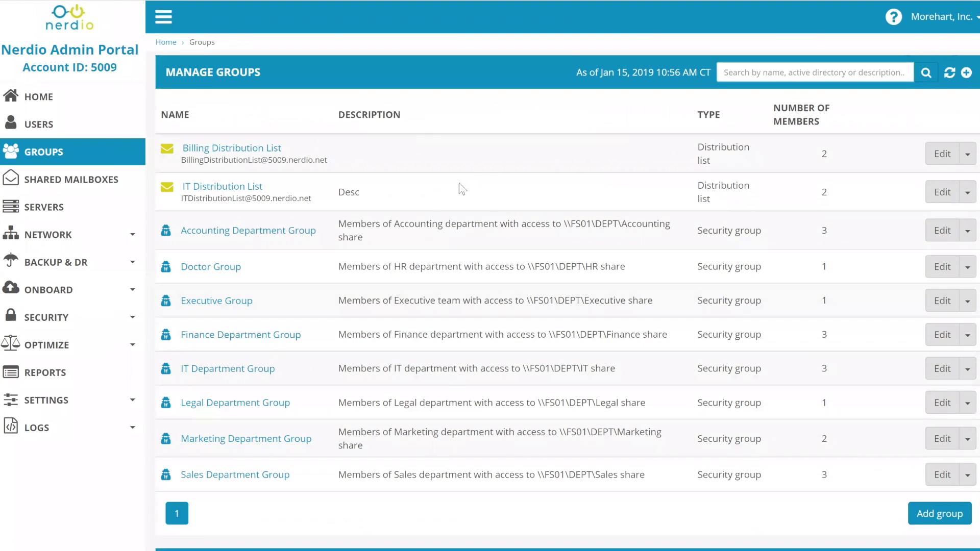
Step: Open the Billing Distribution List, read the note under its primary email address, and return to the groups list without changes
{"action": "left_click", "coordinate": [245, 149]}
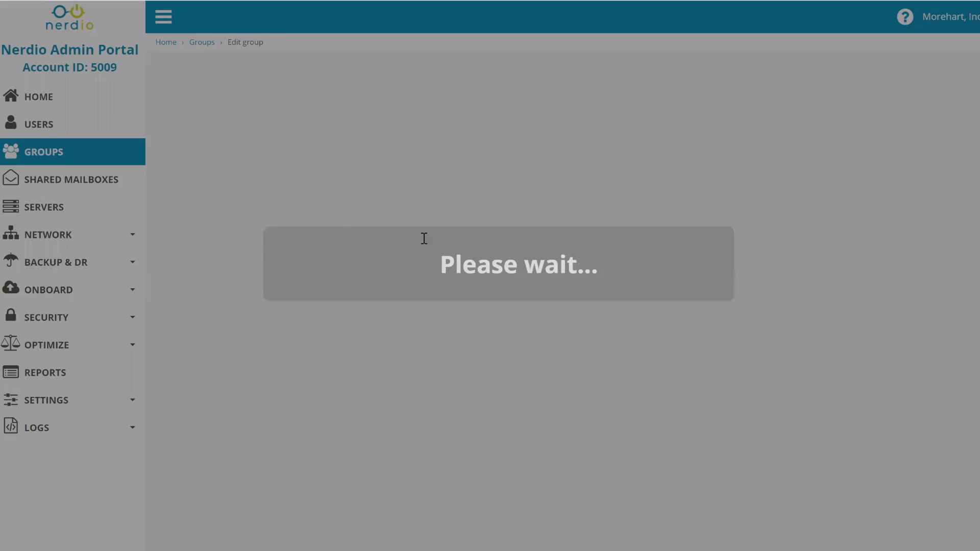
{"action": "left_click_drag", "start_coordinate": [458, 241], "coordinate": [168, 241]}
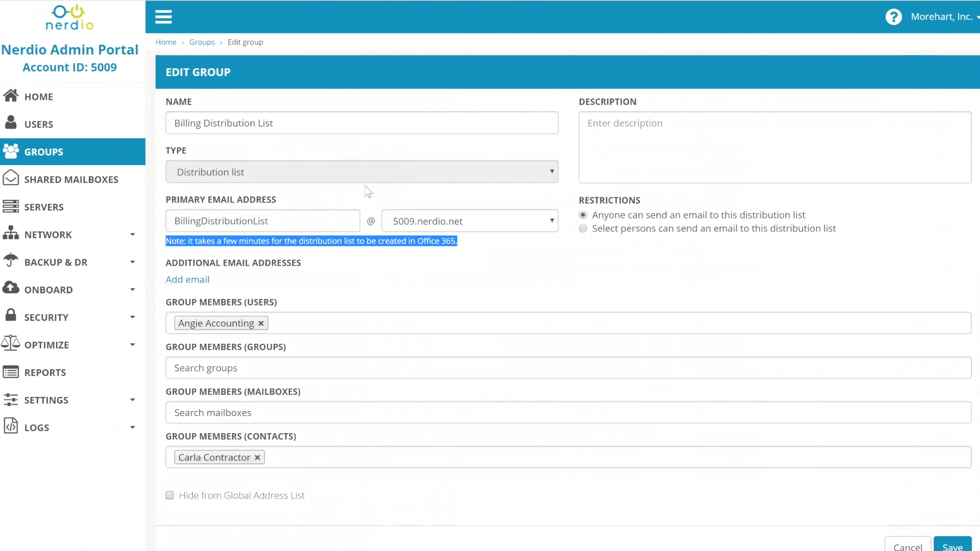
{"action": "left_click", "coordinate": [96, 151]}
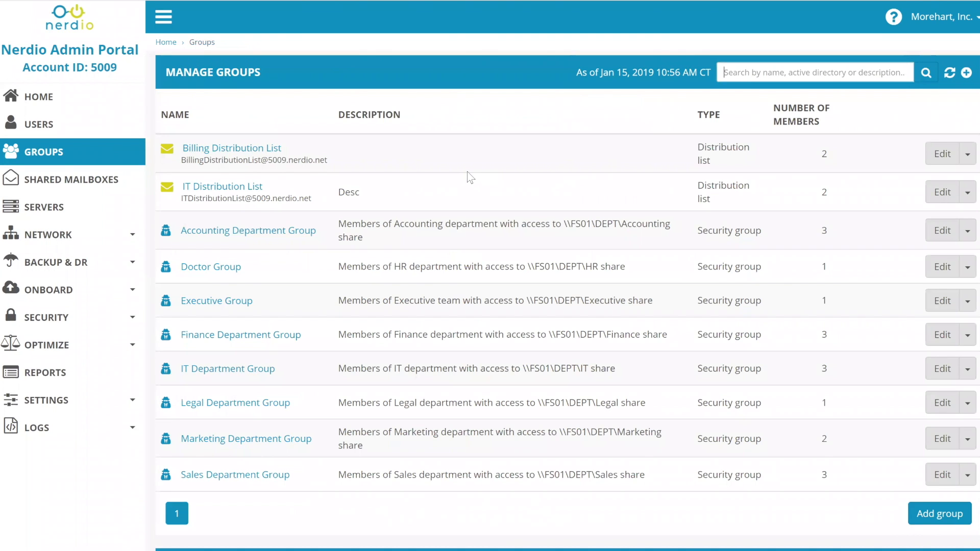
{"action": "scroll", "coordinate": [477, 170], "scroll_direction": "down", "scroll_amount": 2}
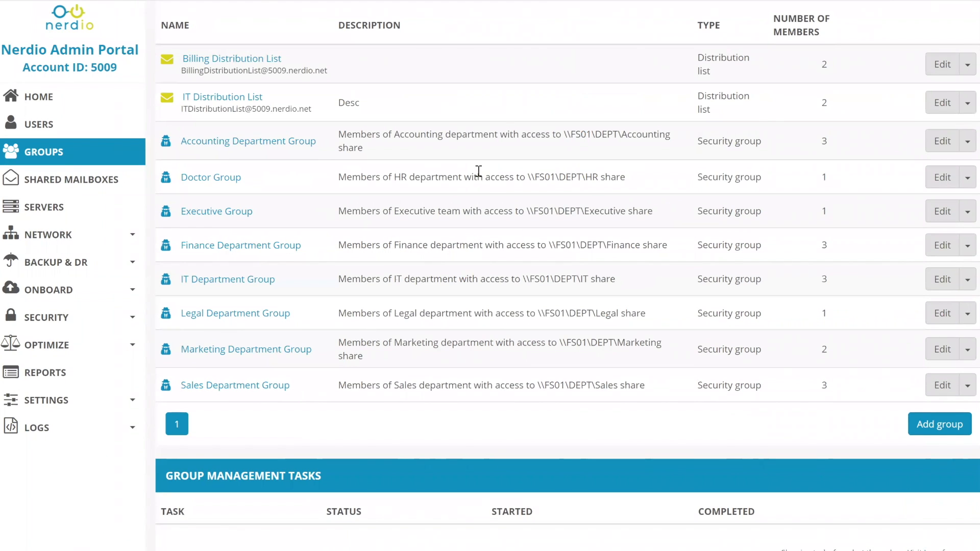
Step: Compare the last-refreshed timestamps of the groups list and the shared mailboxes list
{"action": "left_click", "coordinate": [66, 177]}
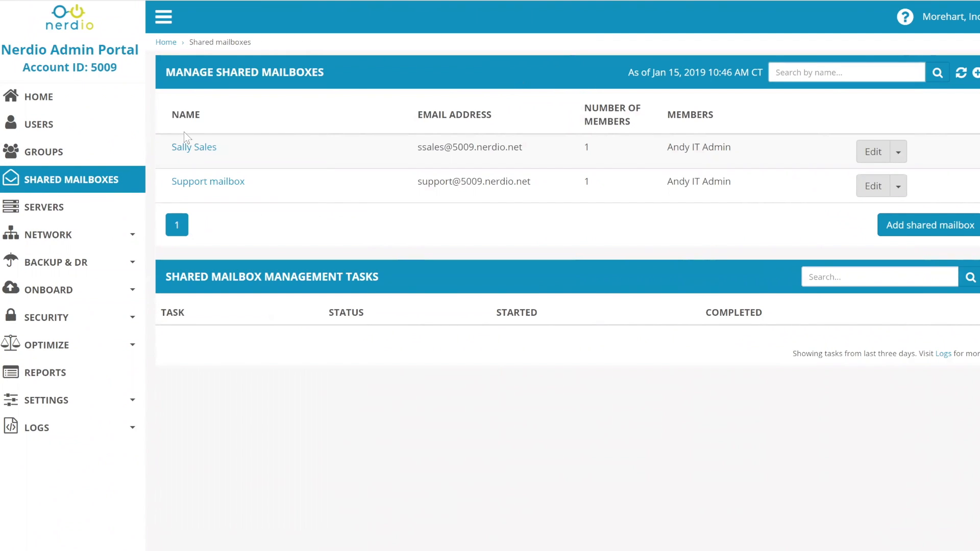
{"action": "left_click", "coordinate": [89, 161]}
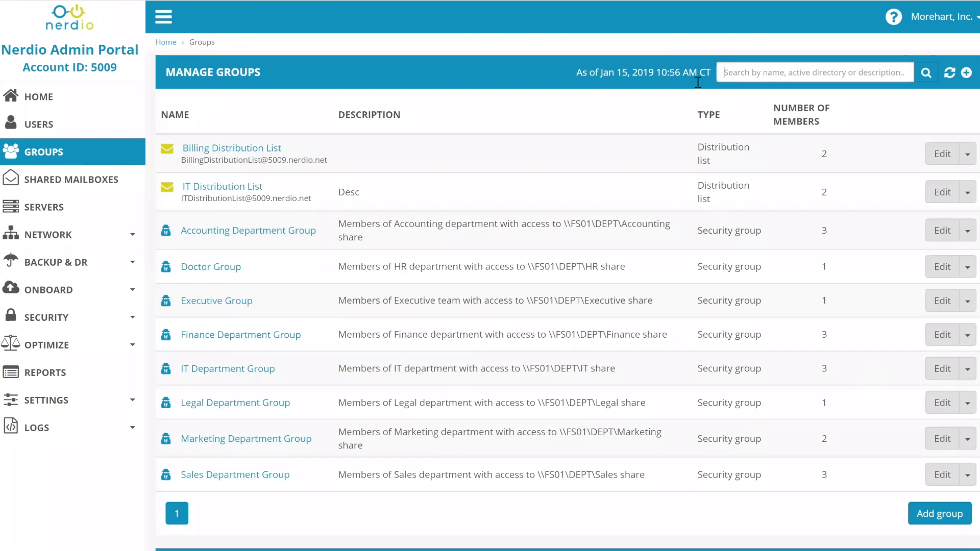
{"action": "left_click_drag", "start_coordinate": [577, 72], "coordinate": [696, 71]}
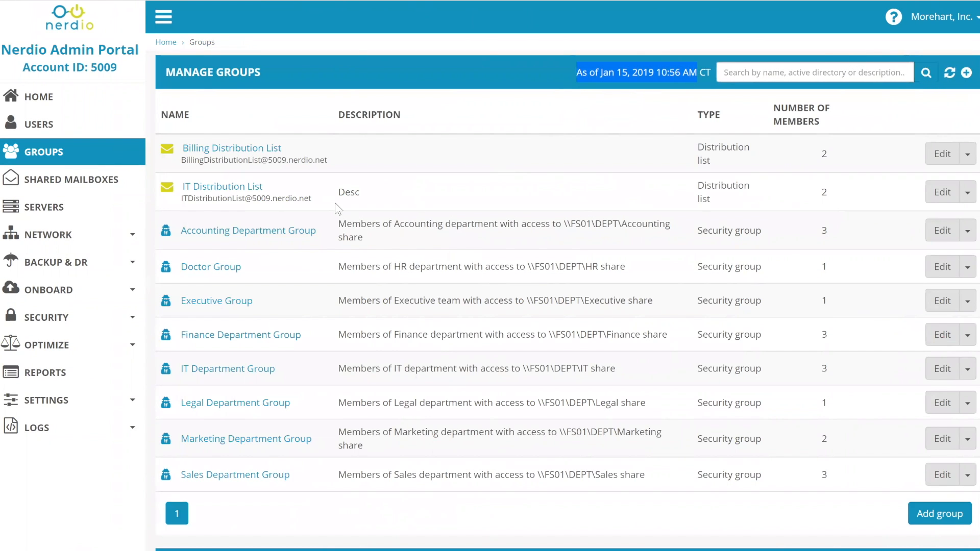
{"action": "left_click", "coordinate": [123, 179]}
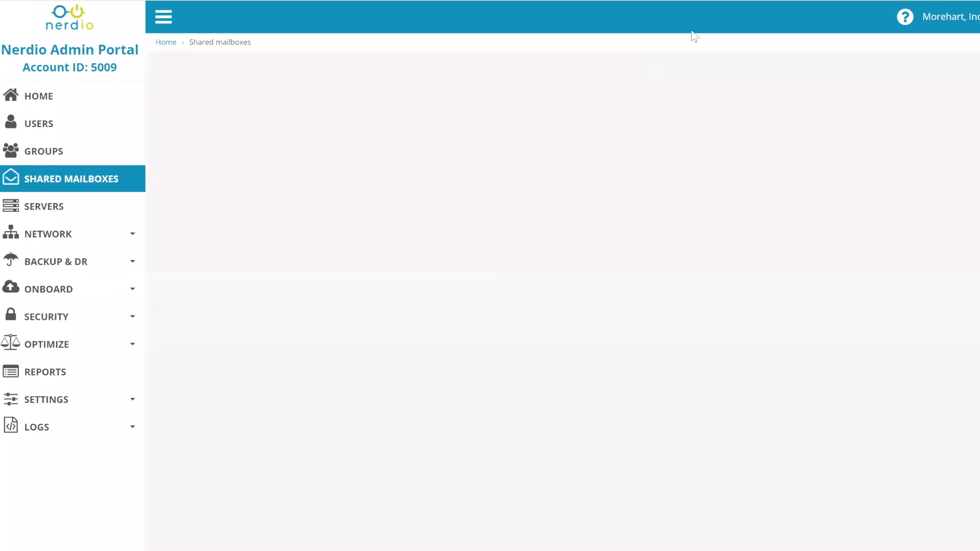
{"action": "left_click_drag", "start_coordinate": [624, 70], "coordinate": [764, 72]}
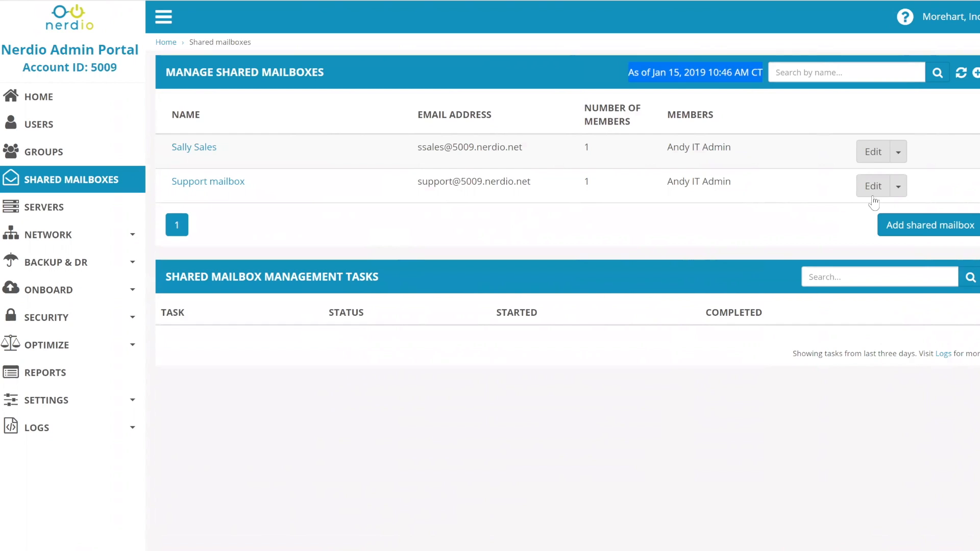
Step: Start a new shared mailbox, add the IT Admin user as a member, and read the note on permissions and outgoing emails
{"action": "left_click", "coordinate": [918, 230]}
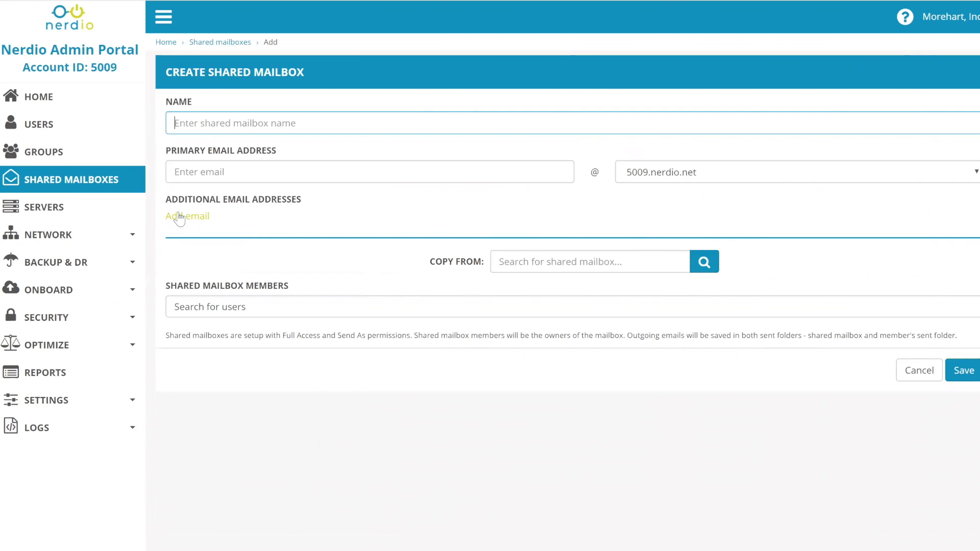
{"action": "left_click", "coordinate": [547, 263]}
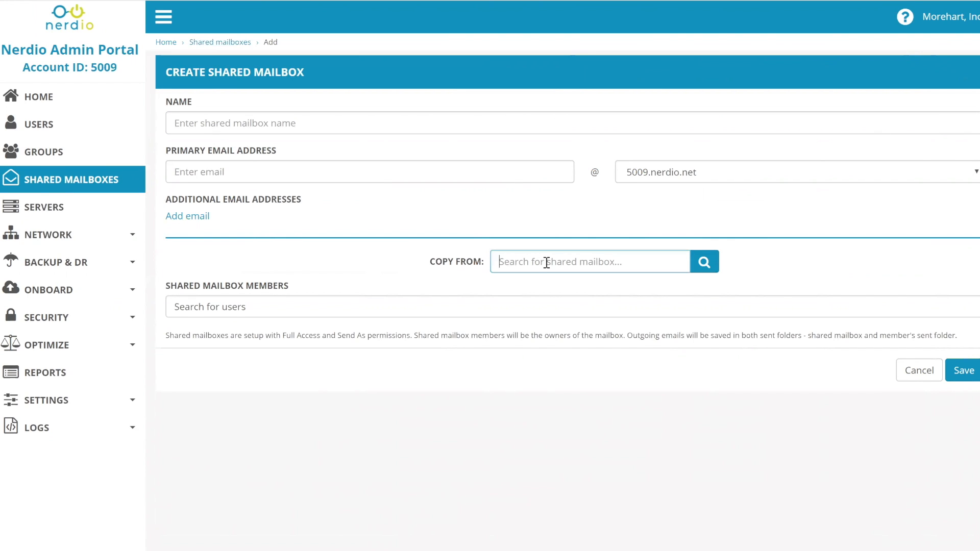
{"action": "left_click", "coordinate": [330, 309]}
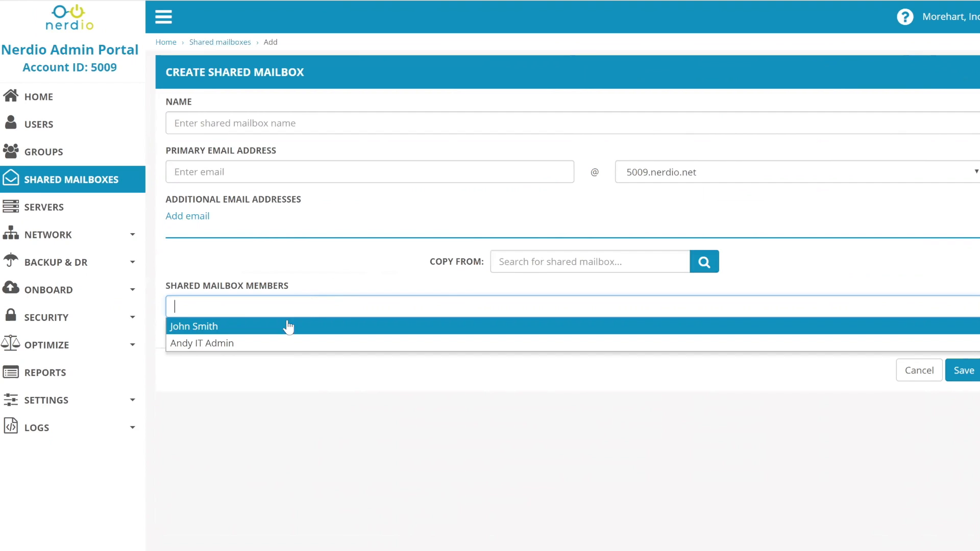
{"action": "left_click", "coordinate": [204, 344]}
{"action": "left_click_drag", "start_coordinate": [167, 335], "coordinate": [411, 337]}
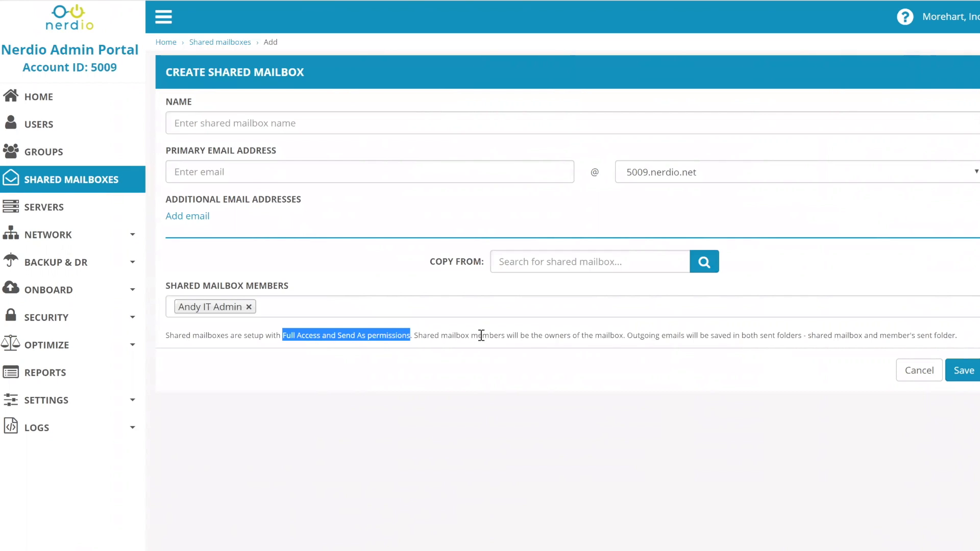
{"action": "left_click_drag", "start_coordinate": [633, 338], "coordinate": [768, 331]}
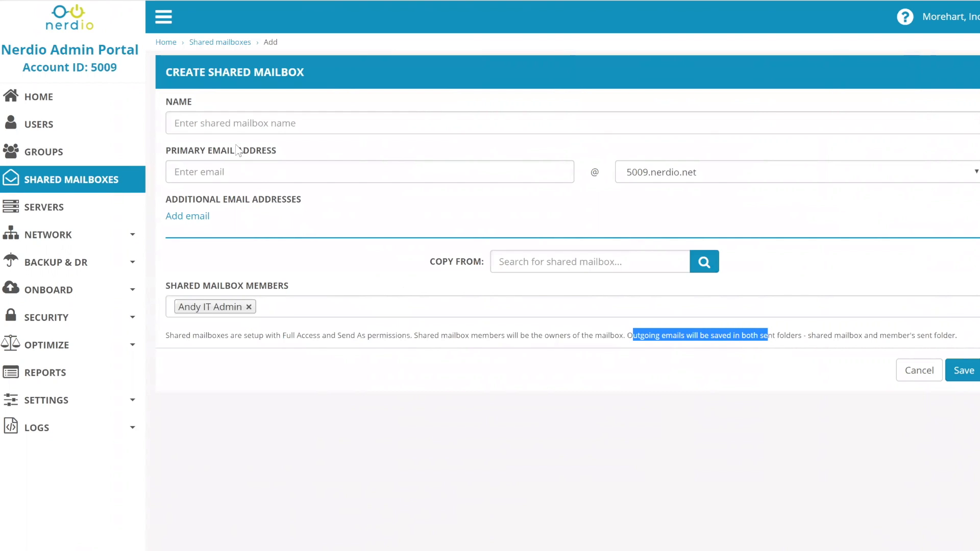
Step: Name the new shared mailbox Test, enter test as its primary mailbox name, and discard it without saving
{"action": "left_click", "coordinate": [238, 121]}
{"action": "type", "text": "Test"}
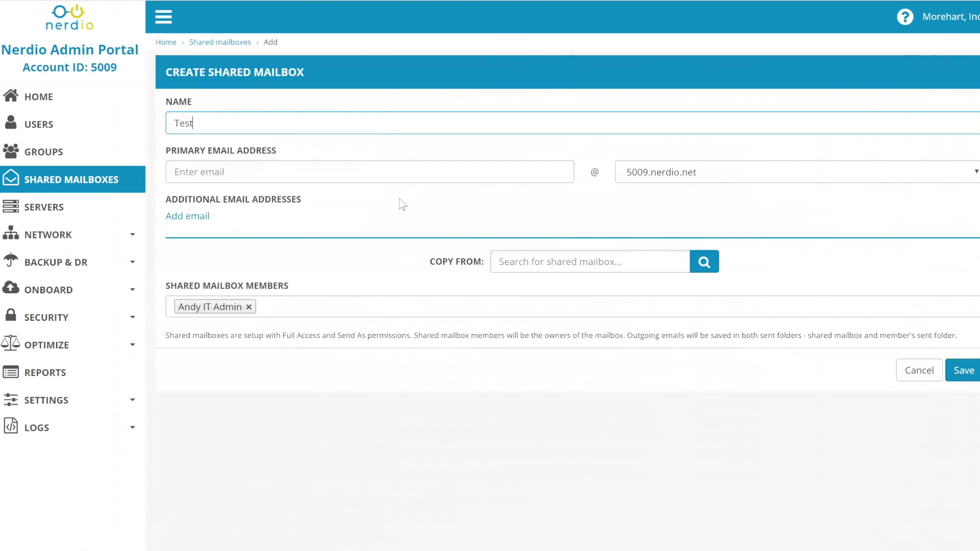
{"action": "left_click", "coordinate": [415, 168]}
{"action": "type", "text": "test"}
{"action": "left_click", "coordinate": [468, 197]}
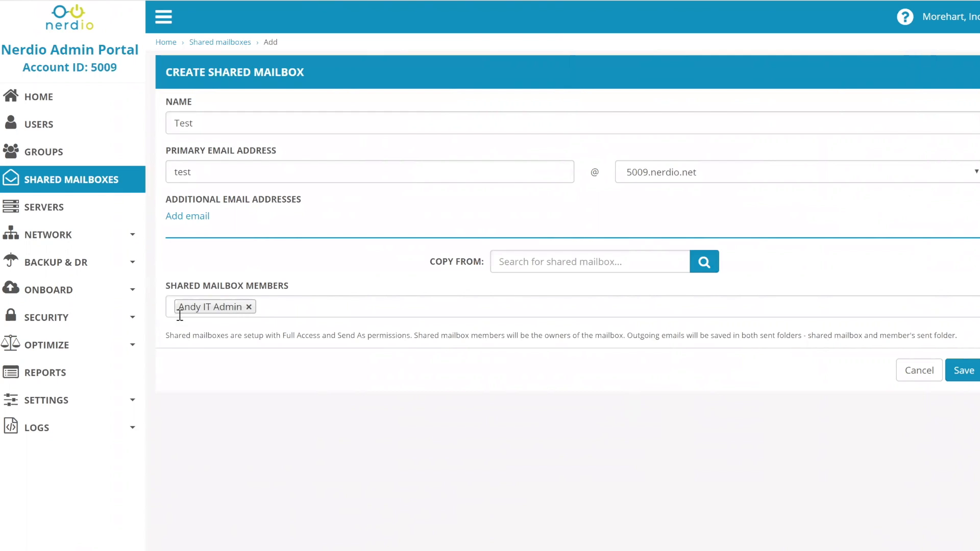
{"action": "left_click", "coordinate": [920, 373]}
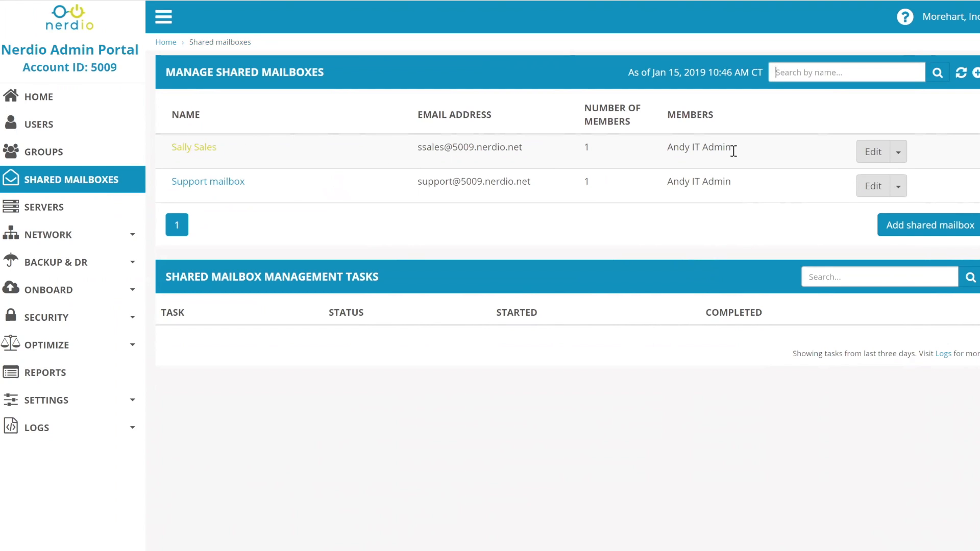
Step: Open the first shared mailbox for editing, remove its IT Admin member, and cancel without saving
{"action": "triple_click", "coordinate": [706, 150]}
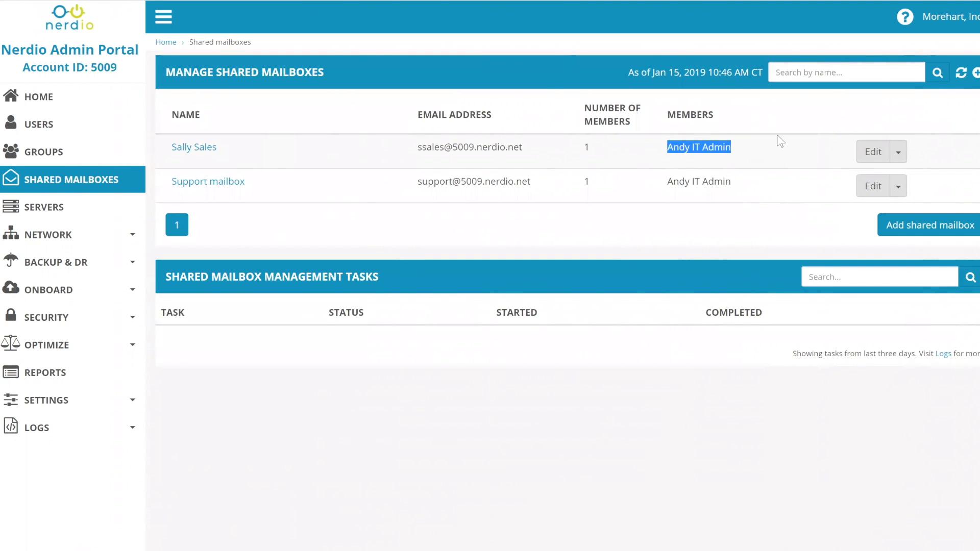
{"action": "left_click", "coordinate": [871, 158]}
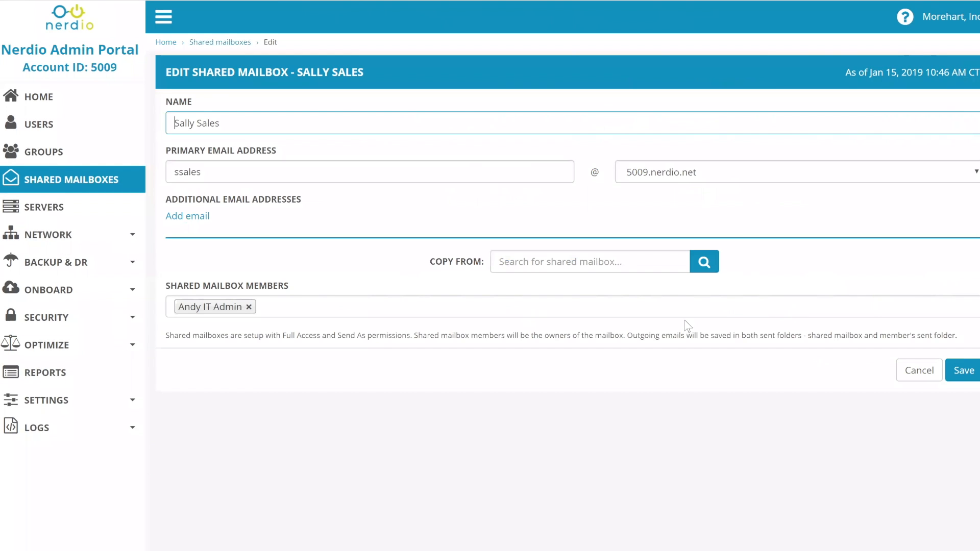
{"action": "left_click", "coordinate": [249, 307]}
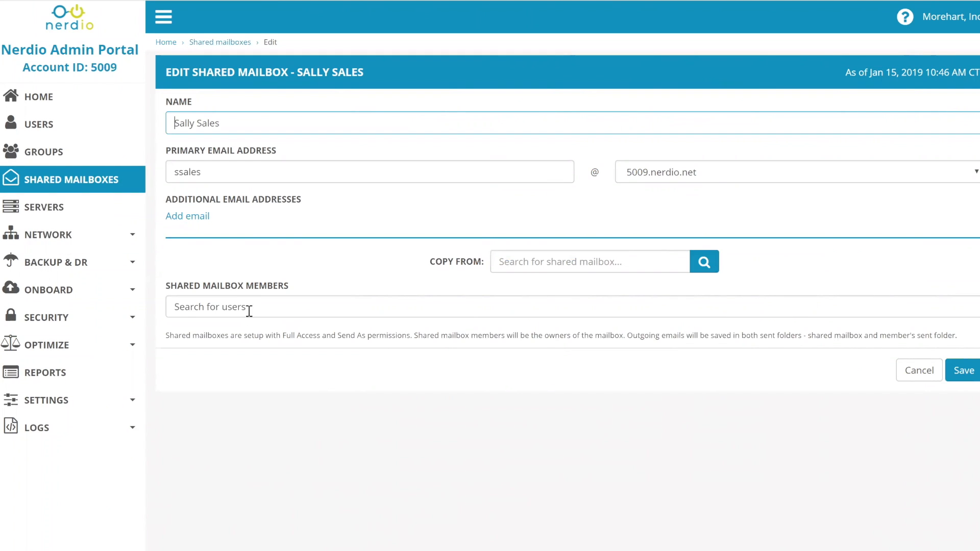
{"action": "left_click", "coordinate": [906, 371]}
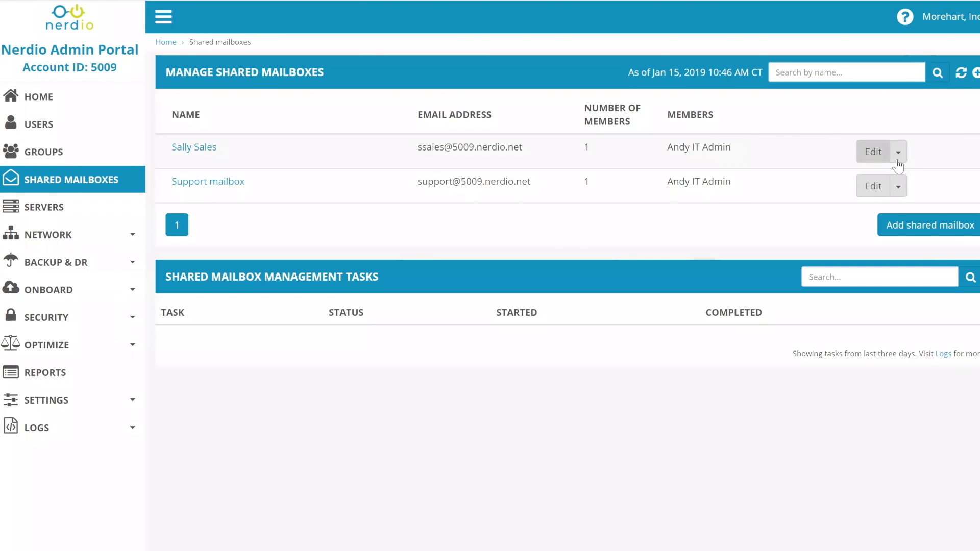
Step: View the additional actions offered for the first shared mailbox and check the list's last-refreshed timestamp
{"action": "left_click", "coordinate": [898, 151]}
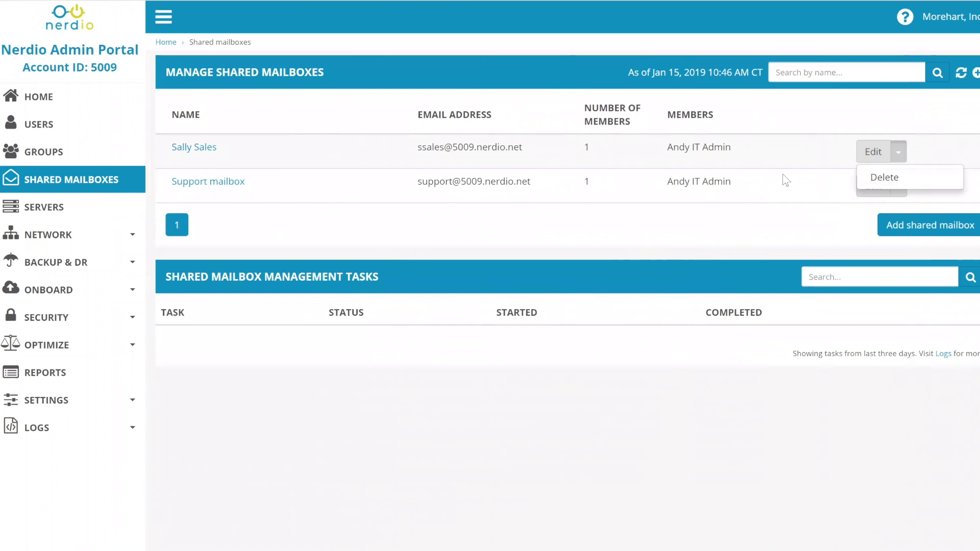
{"action": "left_click", "coordinate": [786, 180]}
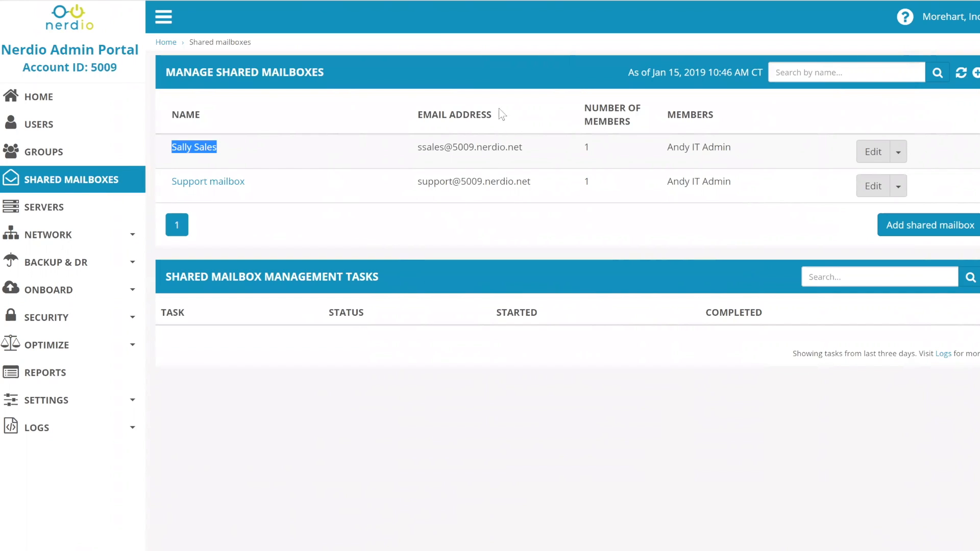
{"action": "left_click_drag", "start_coordinate": [628, 77], "coordinate": [758, 75]}
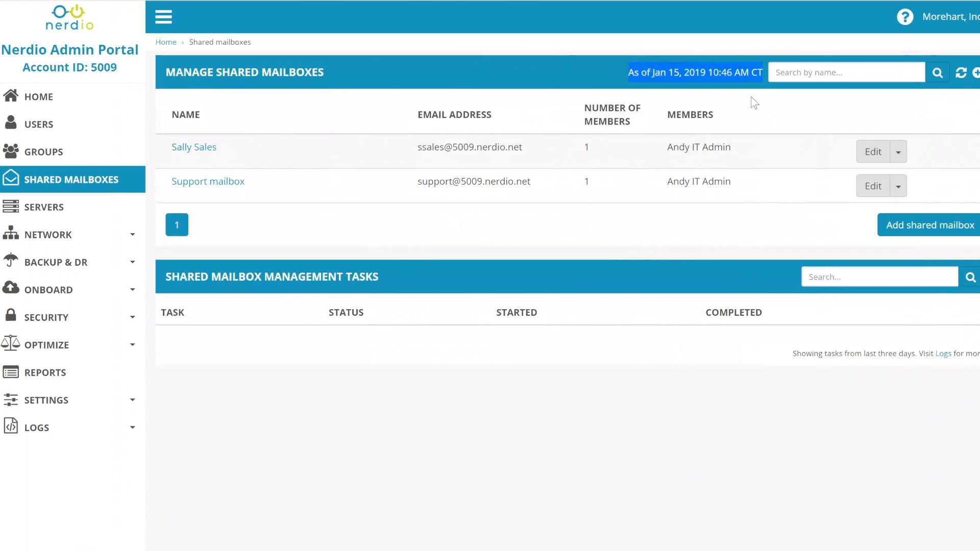